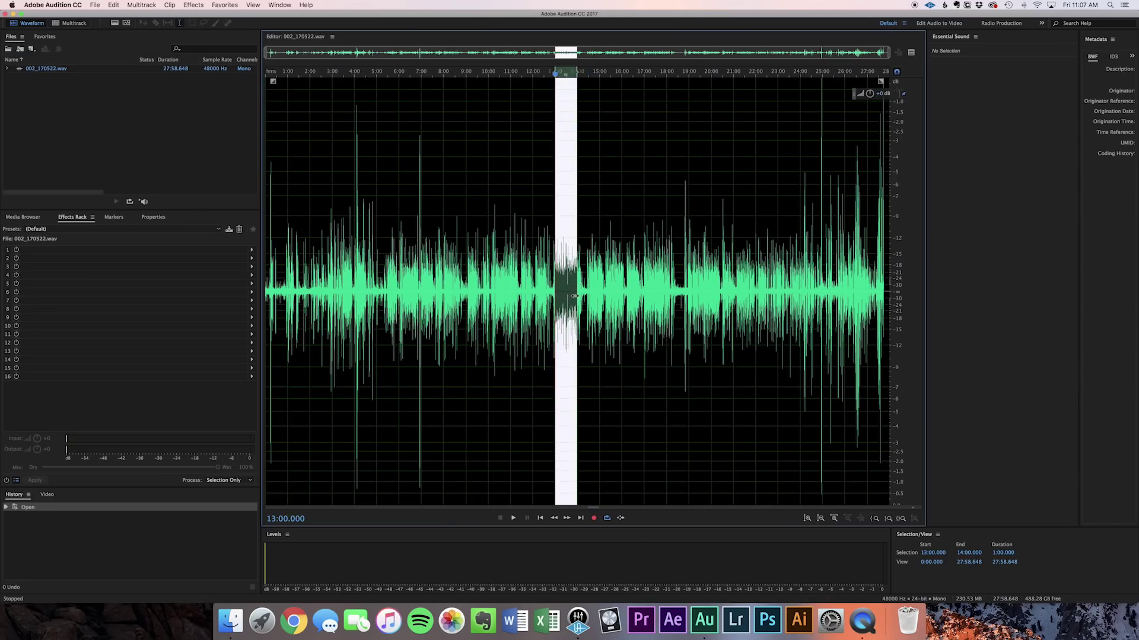
- Play the recording and zoom in around the half-second silent pause at 8:58.497
key(space)
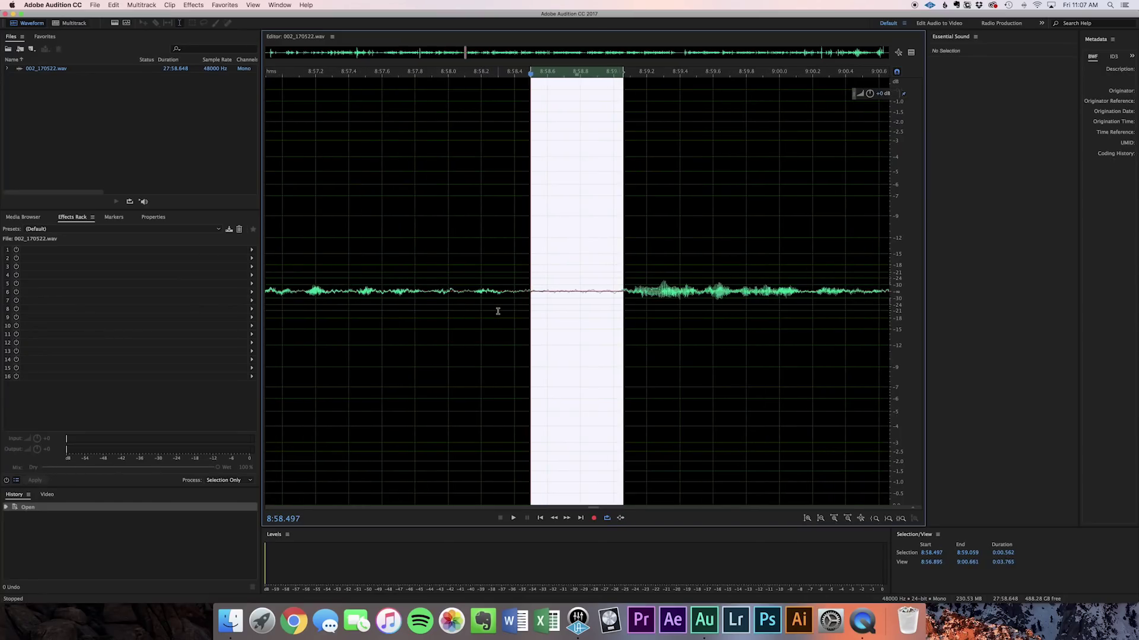
key(equal)
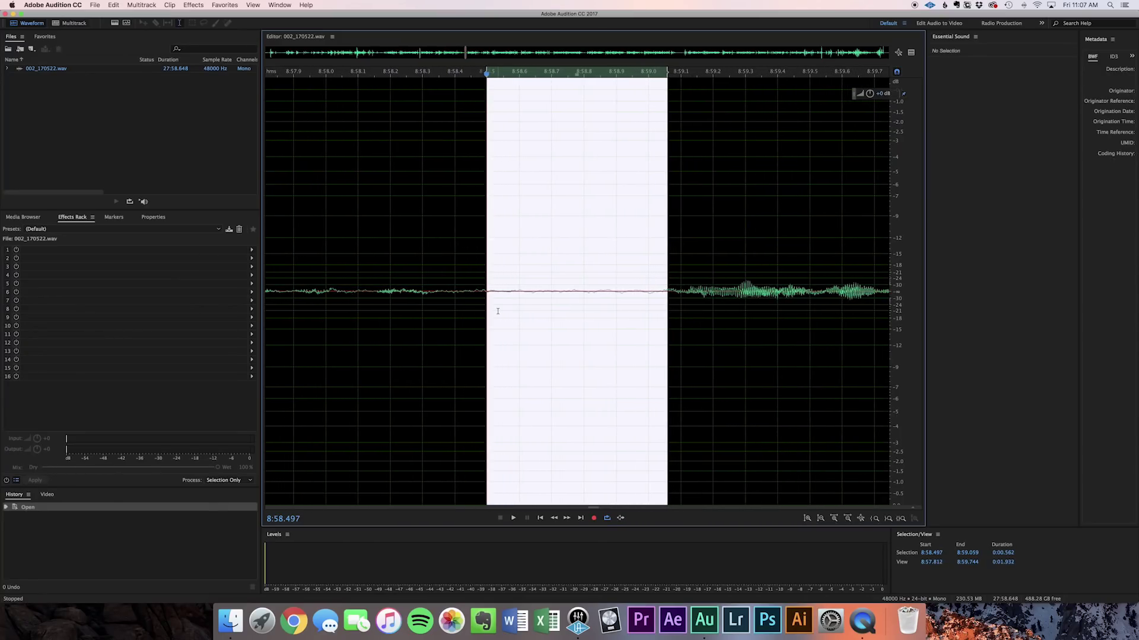
key(minus)
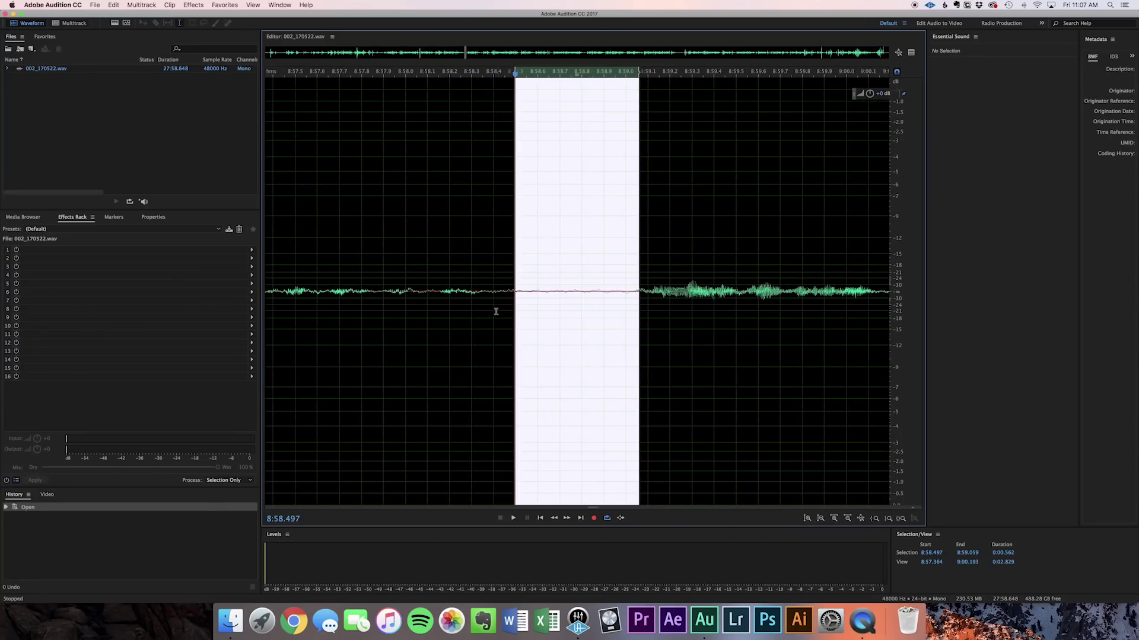
- Select the silent pause starting at 8:58.500 and listen to it for noise
click(509, 303)
drag(519, 291, 631, 291)
drag(517, 291, 629, 291)
key(space)
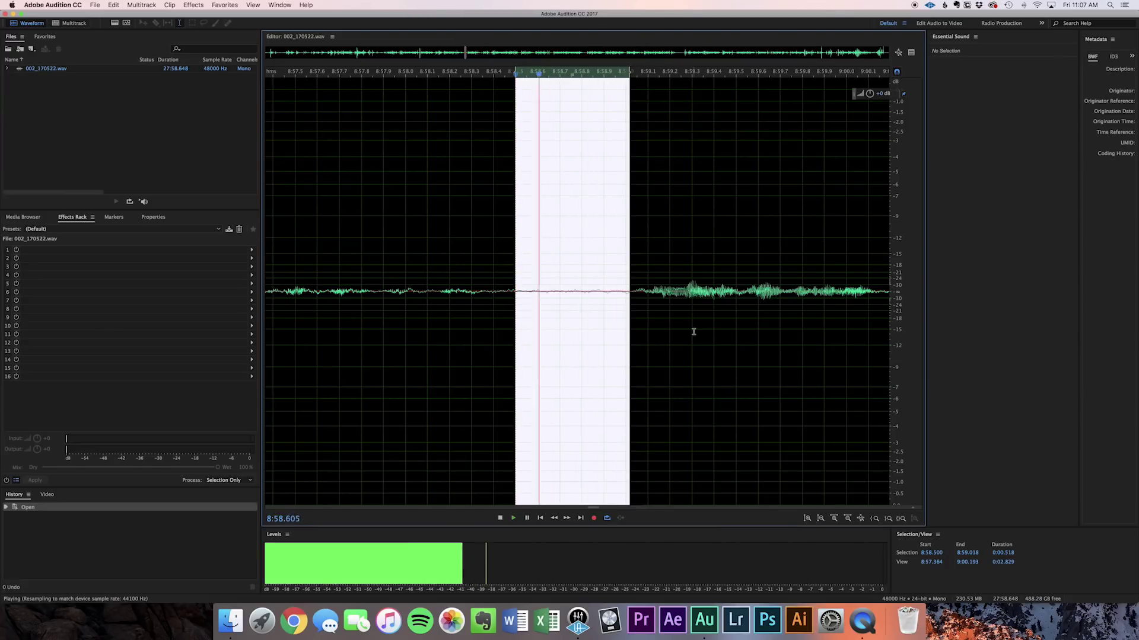
key(space)
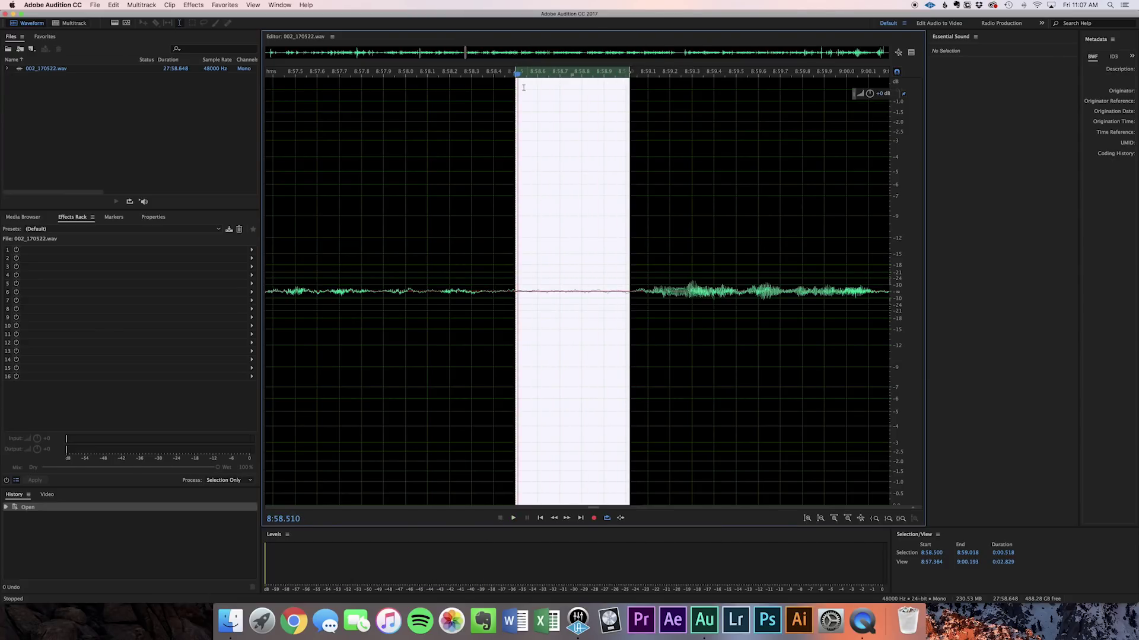
- Trim the selection edges inward to about 8:58.600–8:58.744, auditioning each adjustment
drag(514, 79, 547, 83)
key(space)
key(space)
key(space)
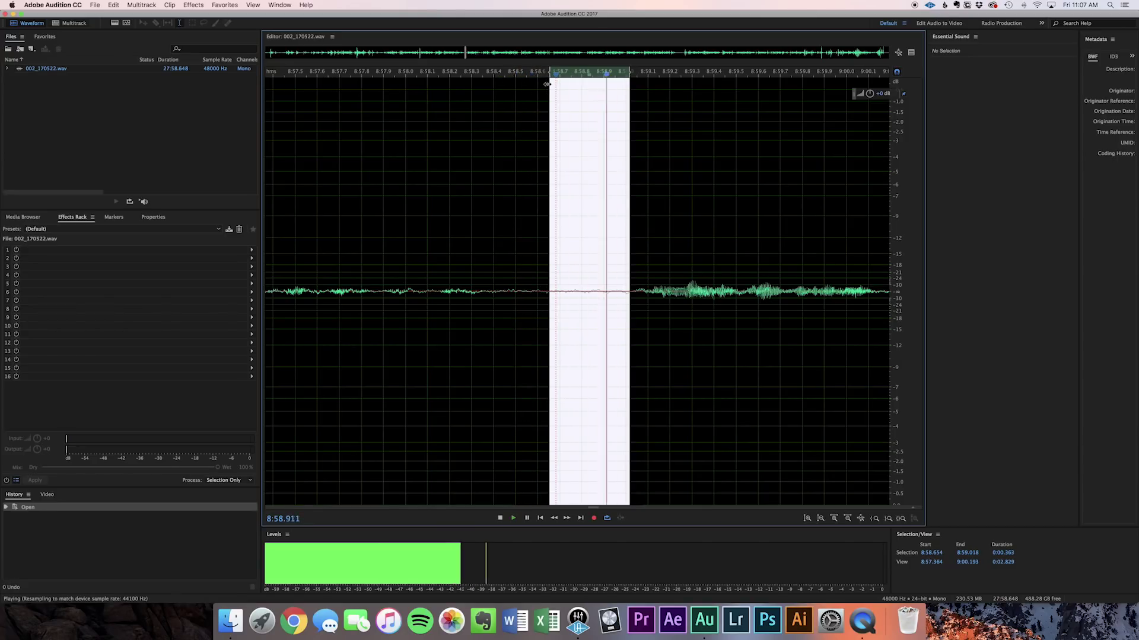
key(space)
drag(629, 101, 603, 102)
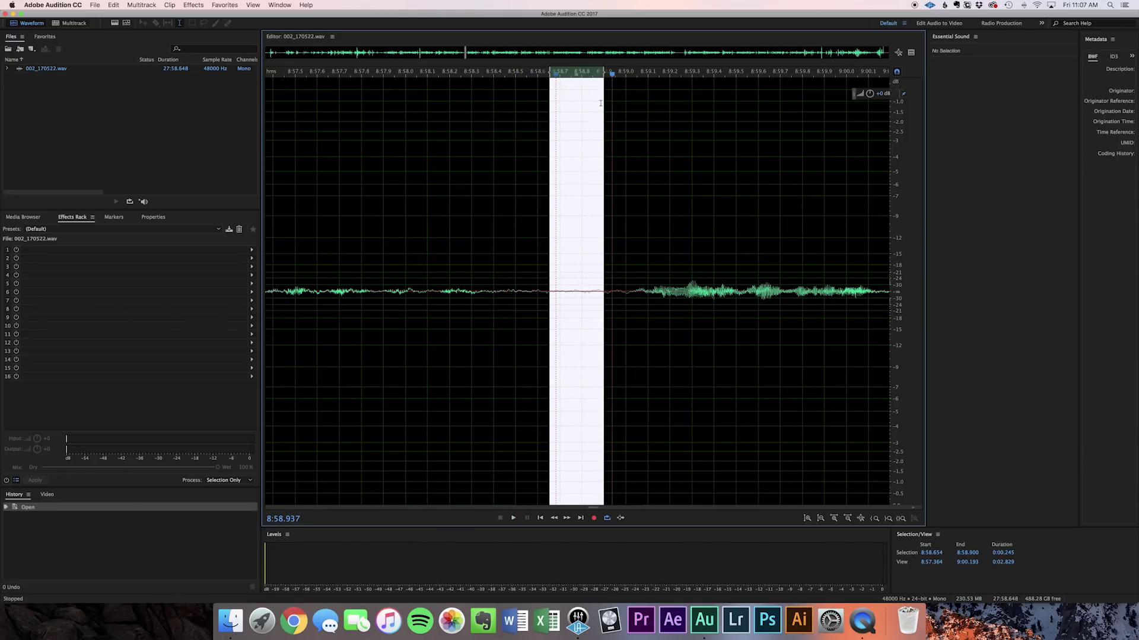
key(space)
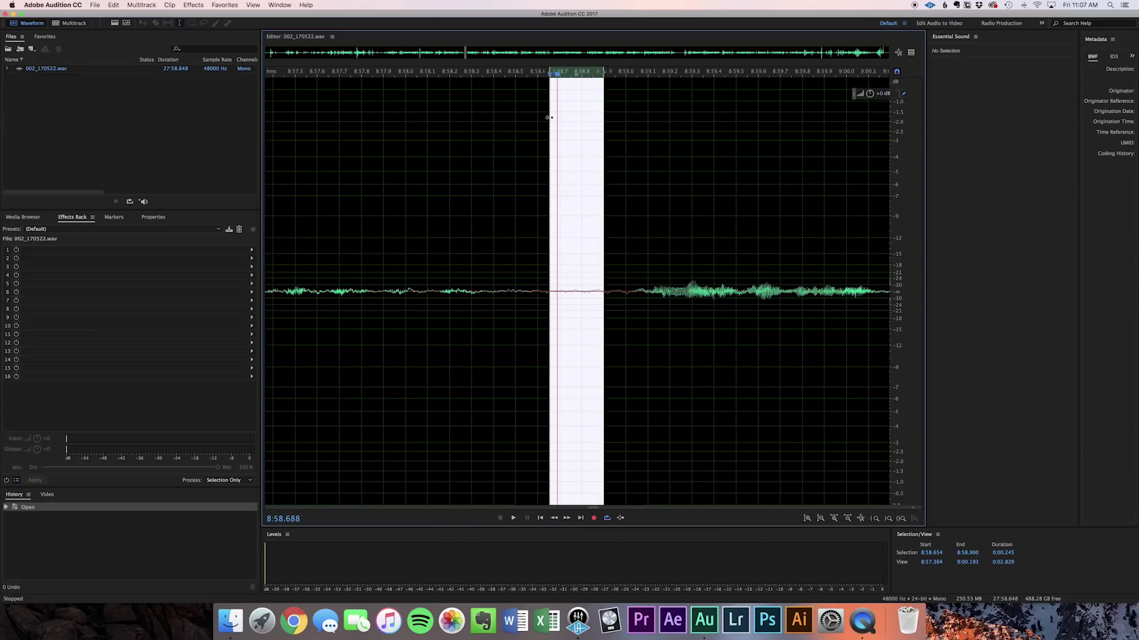
key(space)
drag(459, 120, 530, 127)
key(space)
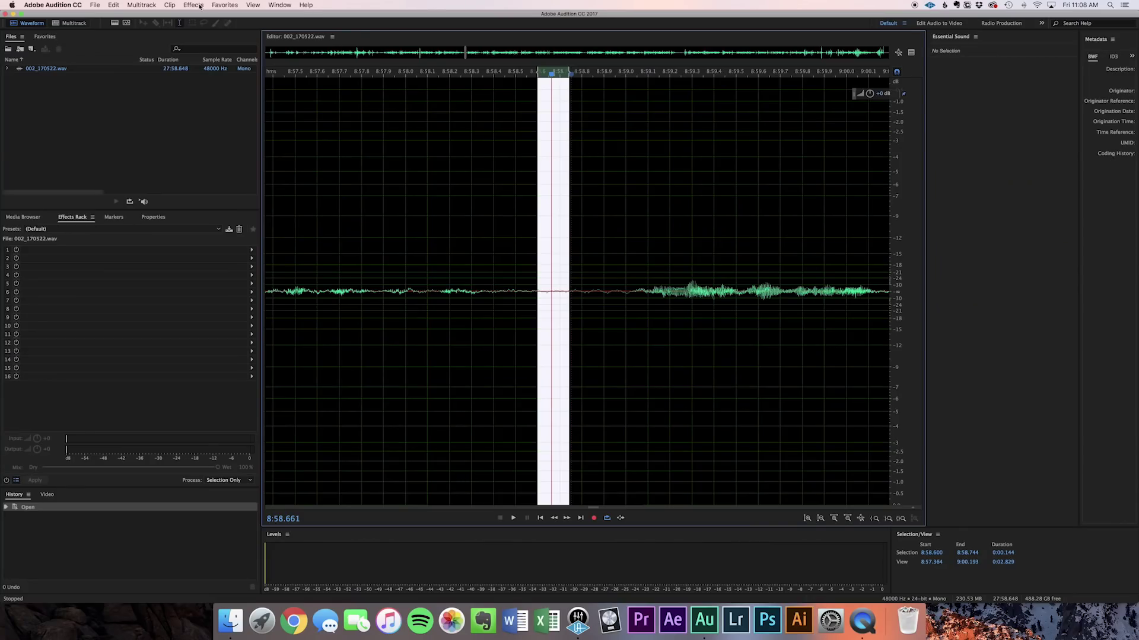
- Capture a noise print from the 0.144-second room-tone selection, then deselect the waveform
click(196, 6)
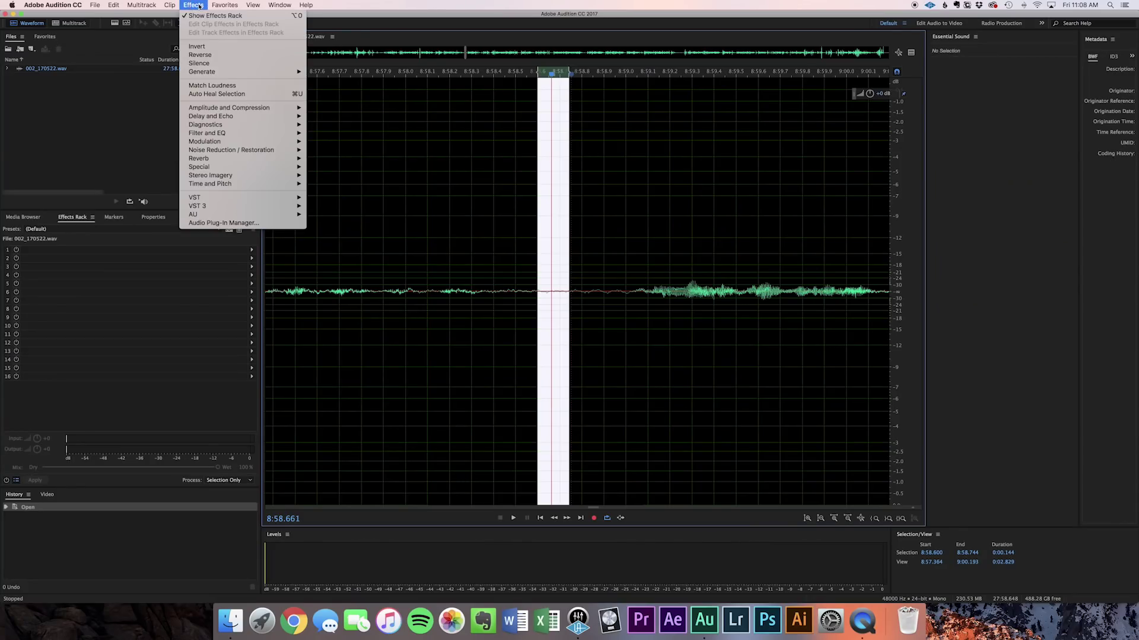
mouse_move(258, 153)
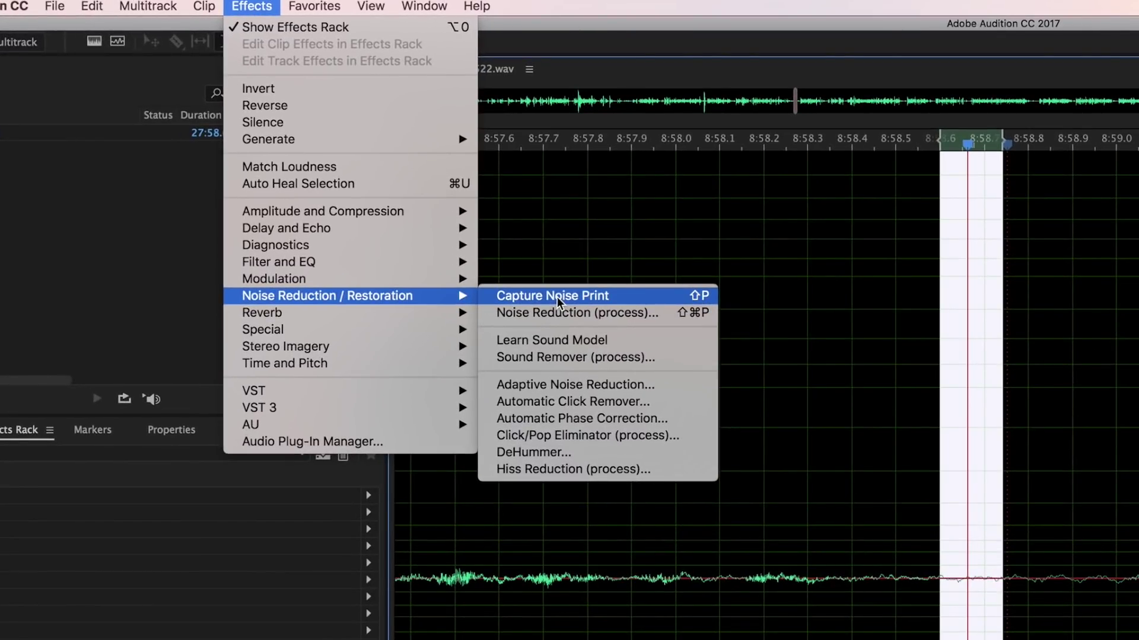
click(557, 297)
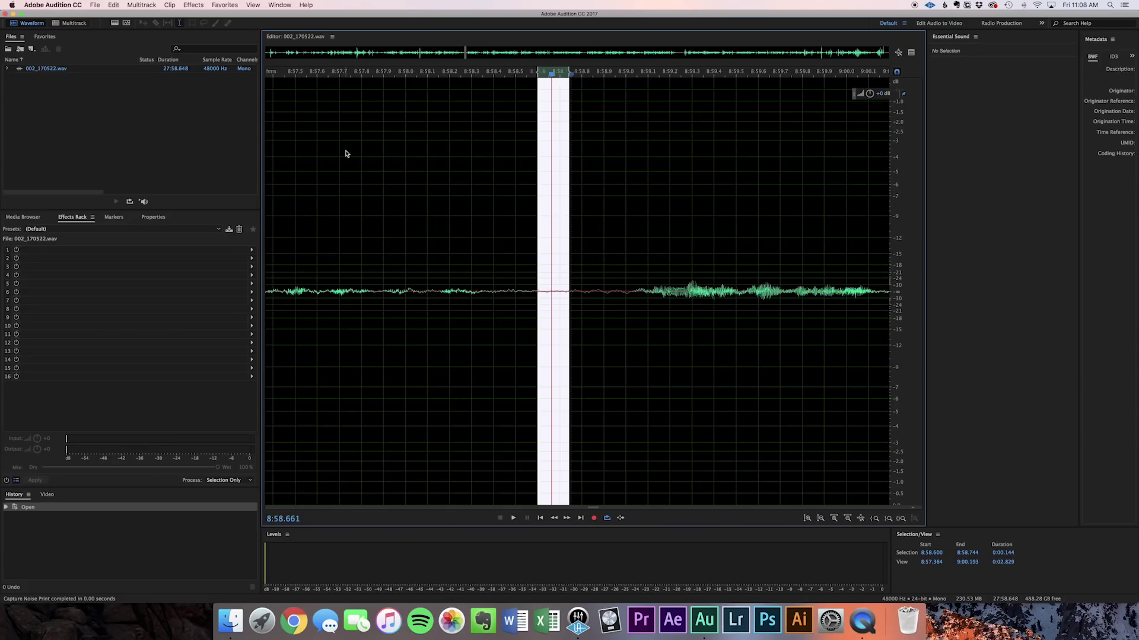
click(399, 153)
- Show the whole file and open Noise Reduction (process) with the captured noise print
key(backslash)
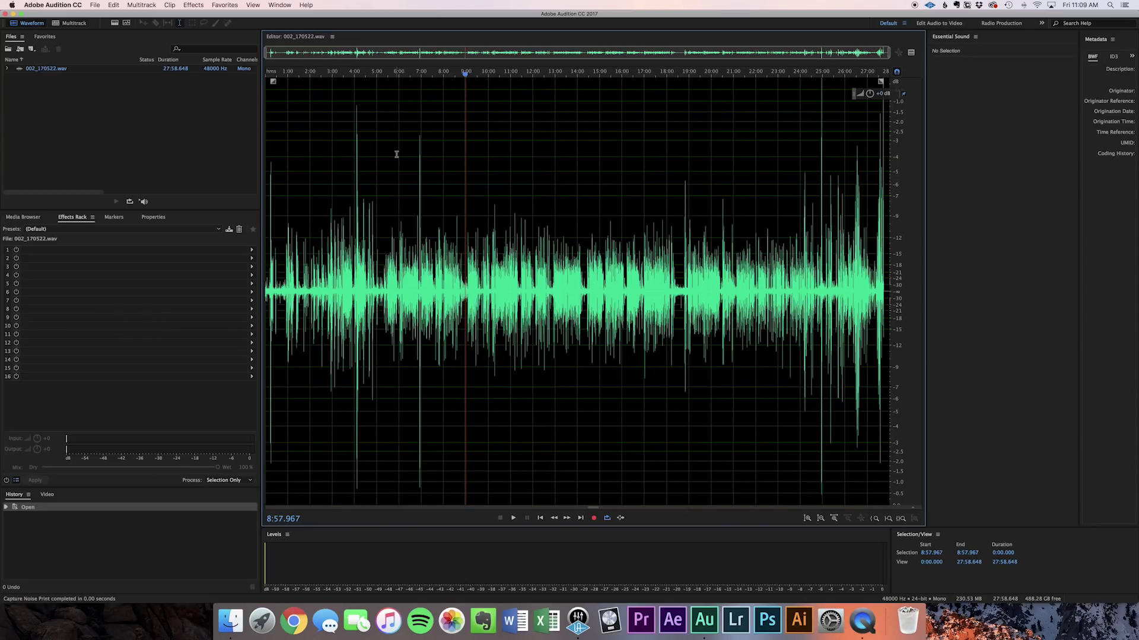
click(195, 5)
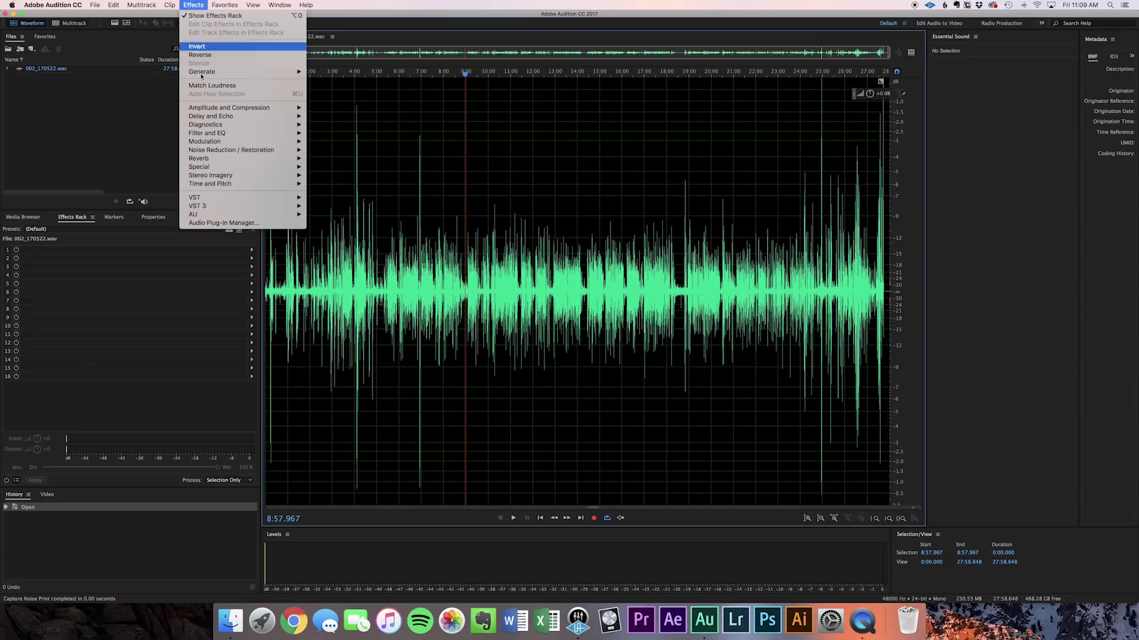
mouse_move(229, 153)
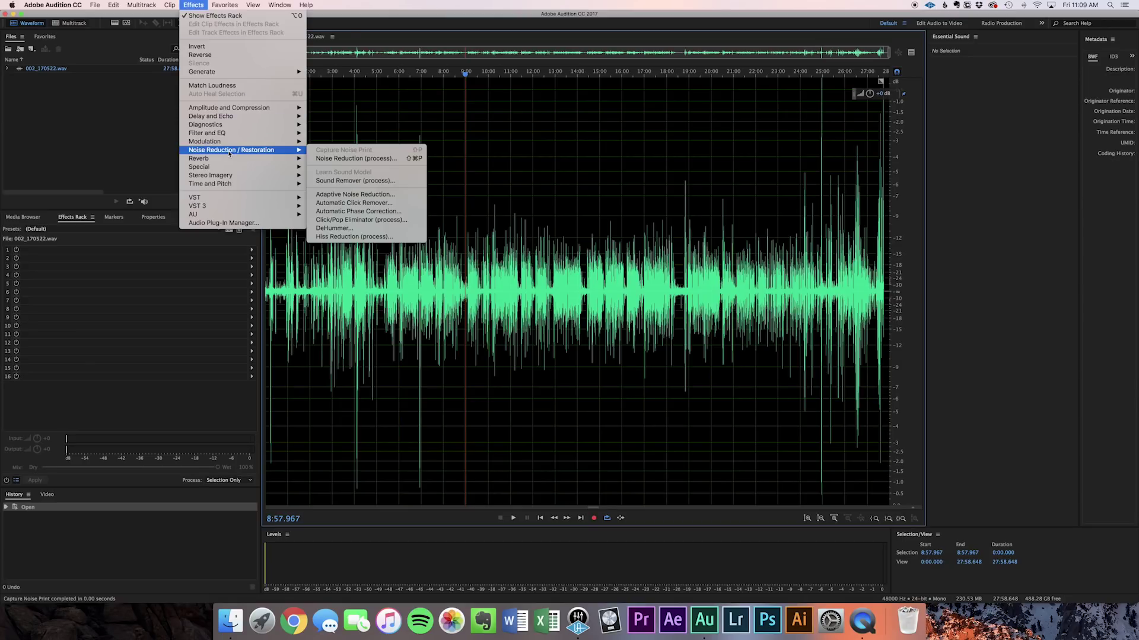
click(368, 159)
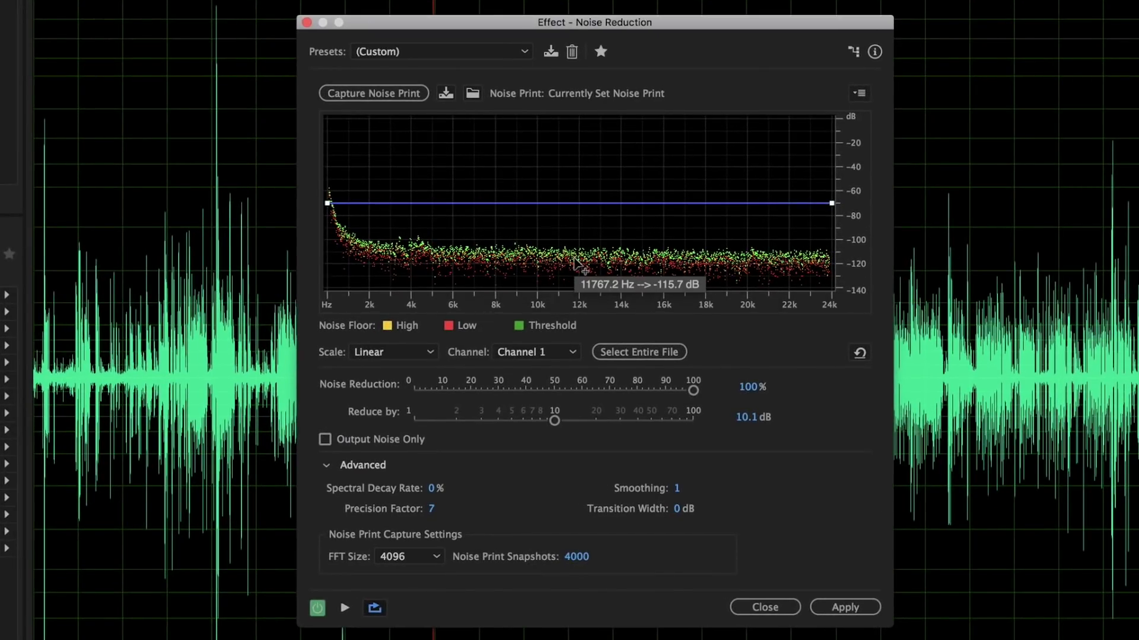
- Set Noise Reduction to 61% and Reduce by to 9.8 dB, collapse Advanced, and preview
mouse_move(694, 392)
mouse_down()
mouse_move(484, 394)
mouse_move(713, 399)
mouse_up()
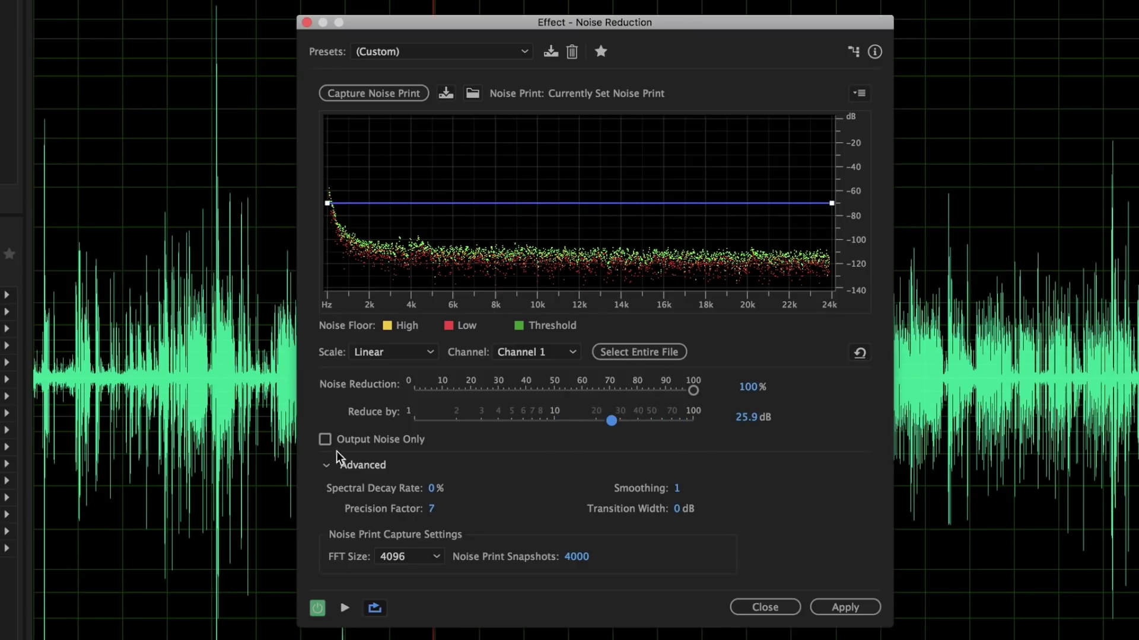
click(326, 467)
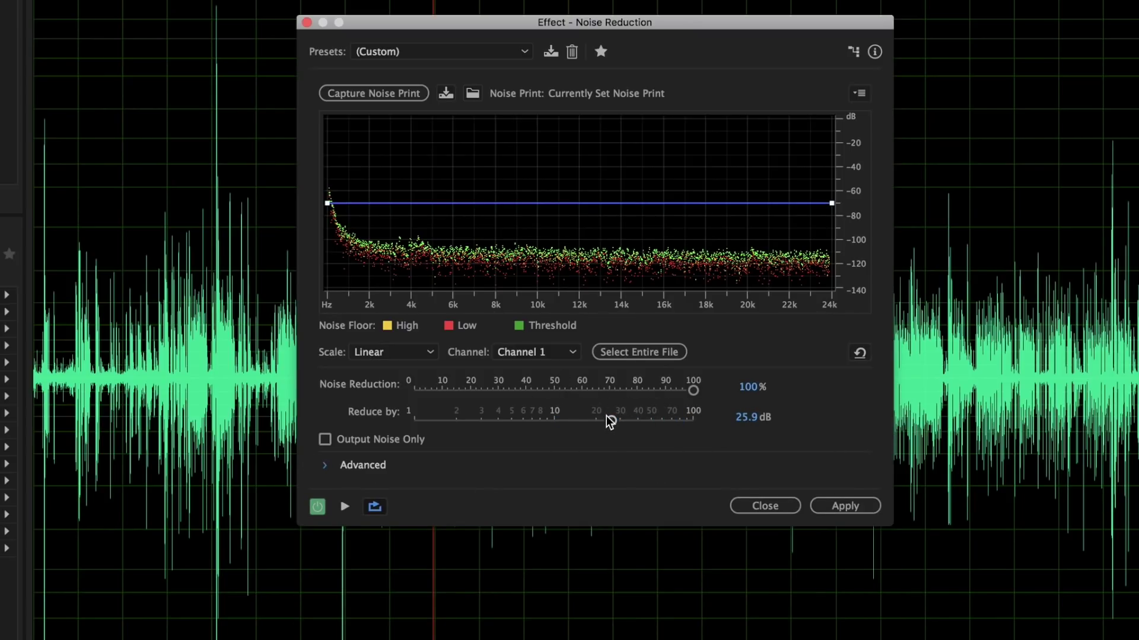
drag(693, 393, 586, 394)
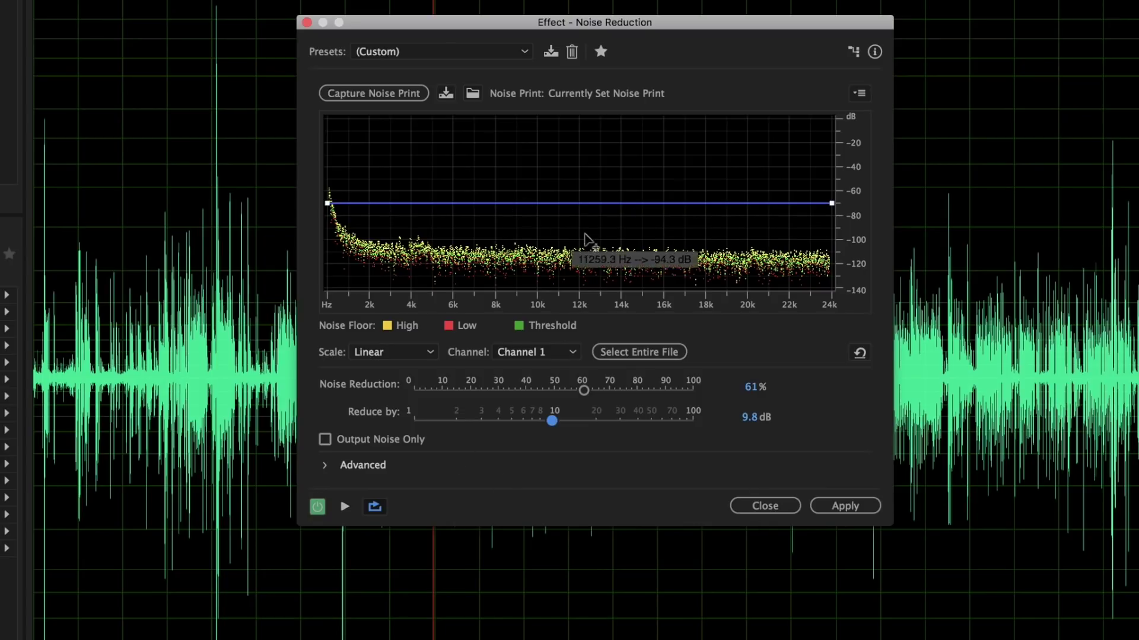
drag(914, 354, 944, 354)
key(space)
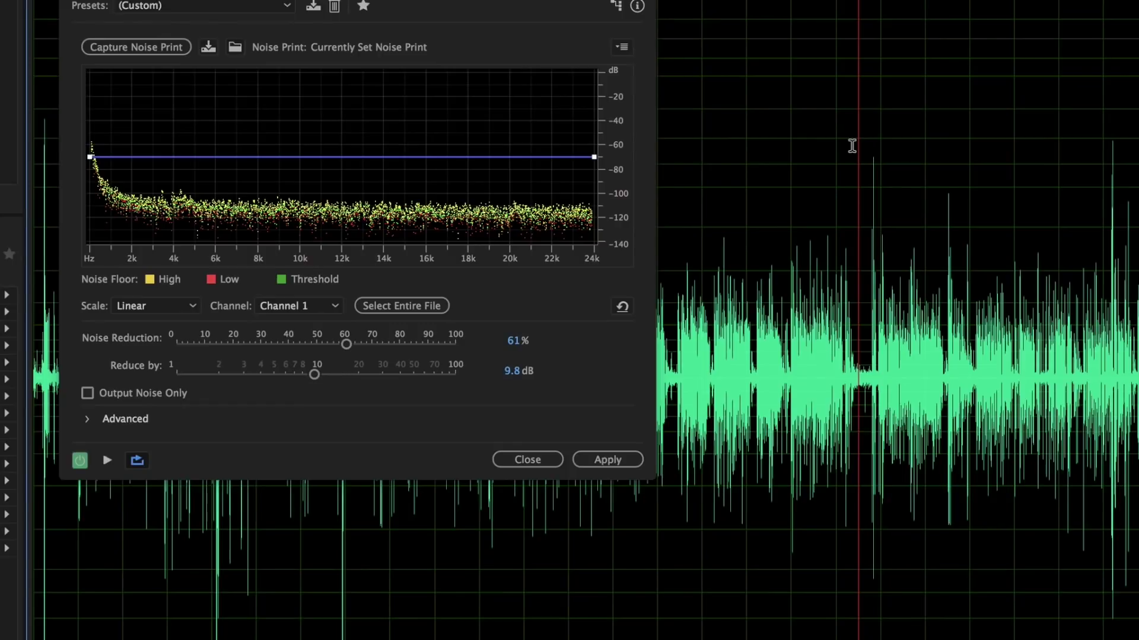
key(space)
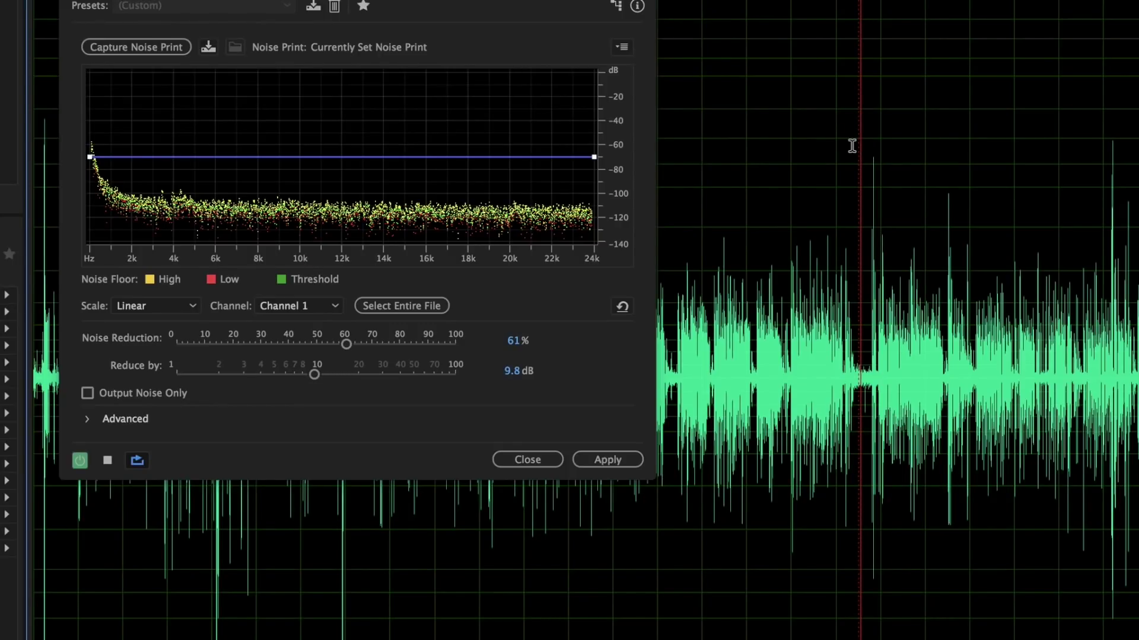
- Toggle the effect bypass to compare against the original audio, then stop the preview
click(80, 462)
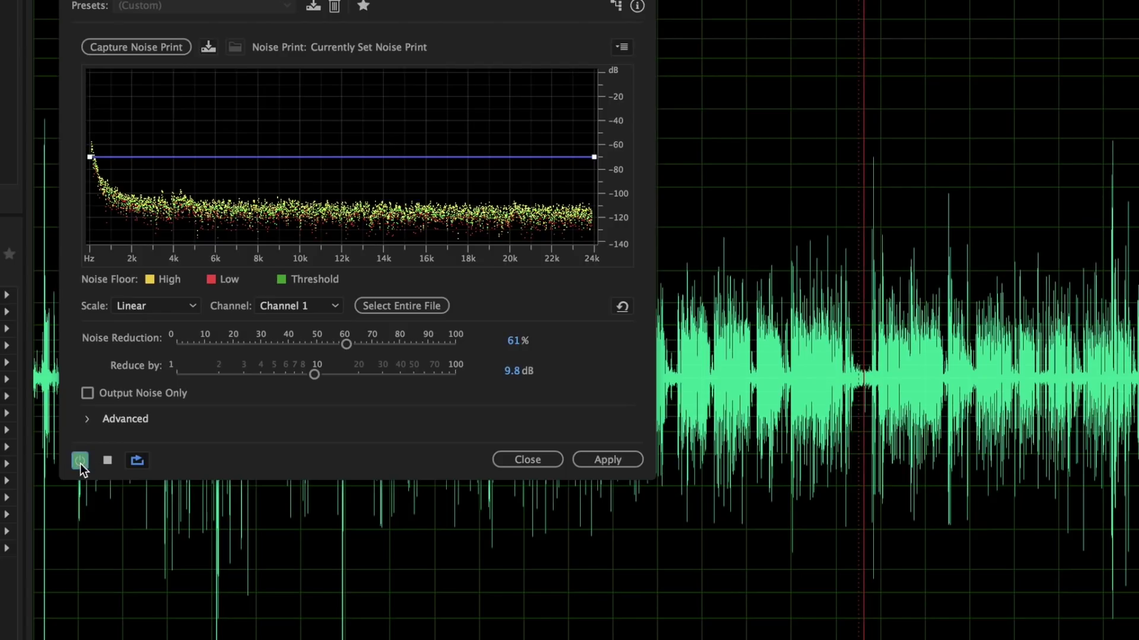
click(80, 461)
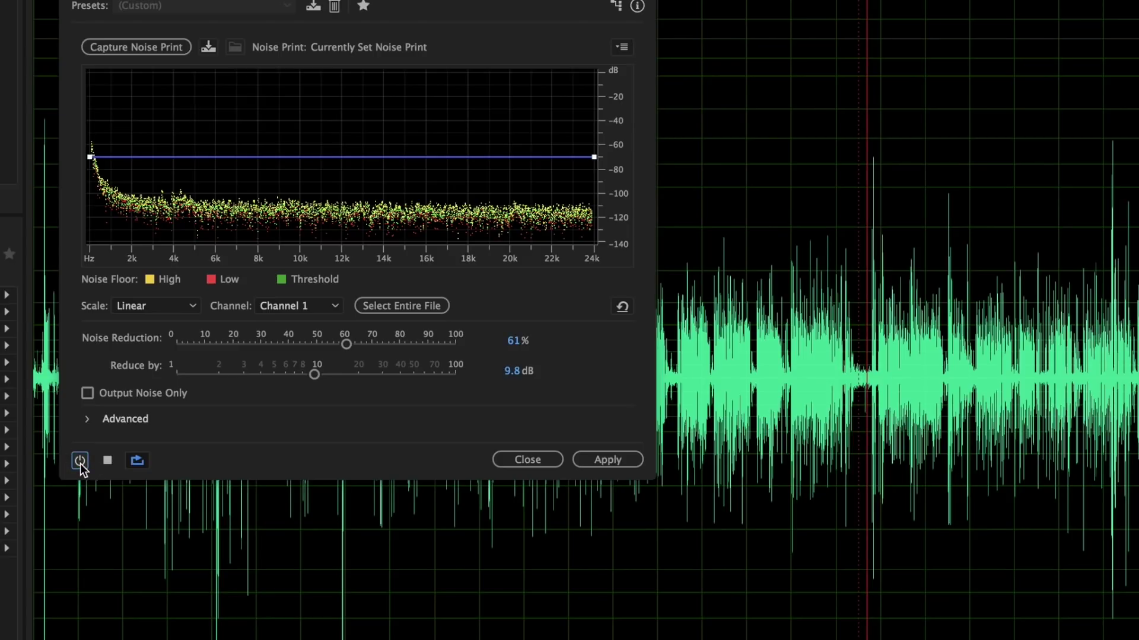
key(space)
- Enable Output Noise Only and preview a short waveform range to hear the removed noise
click(88, 393)
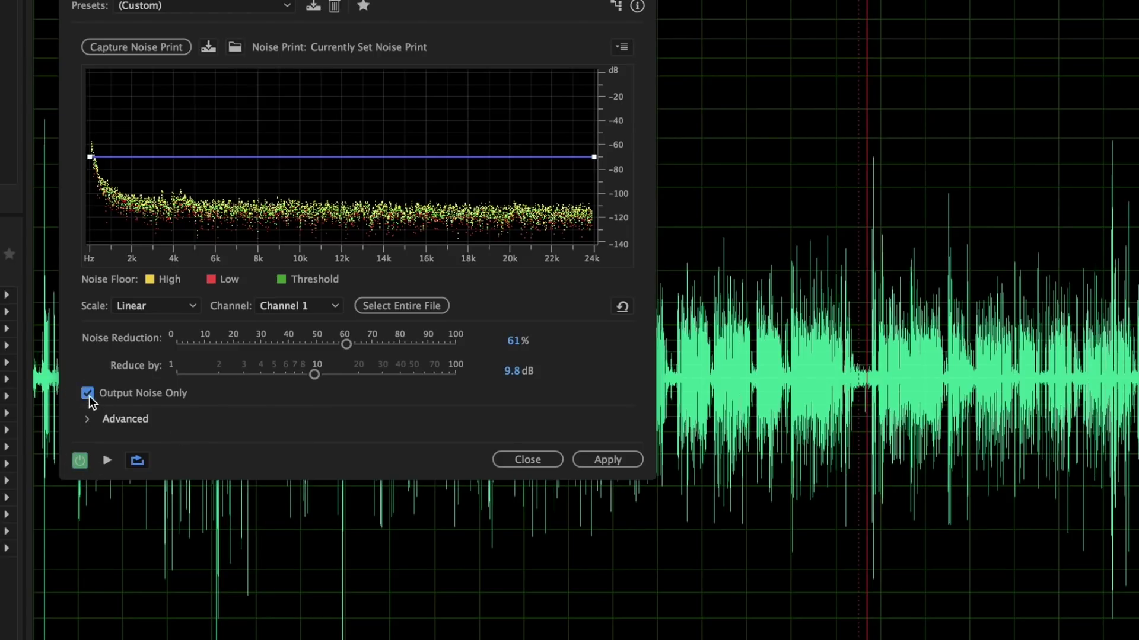
drag(723, 378, 766, 380)
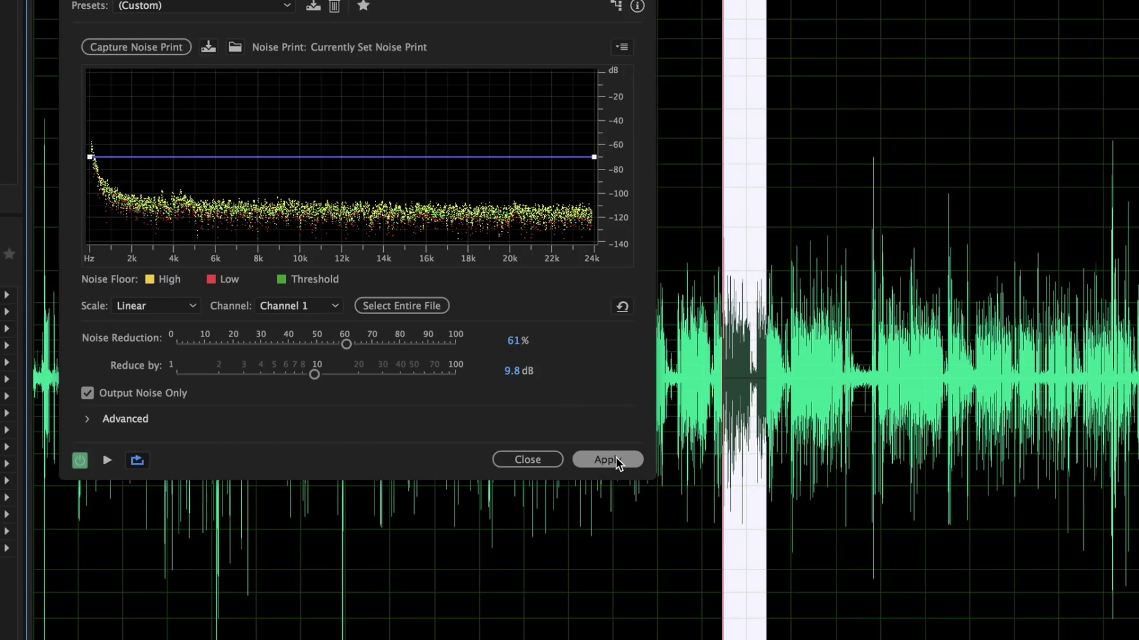
key(space)
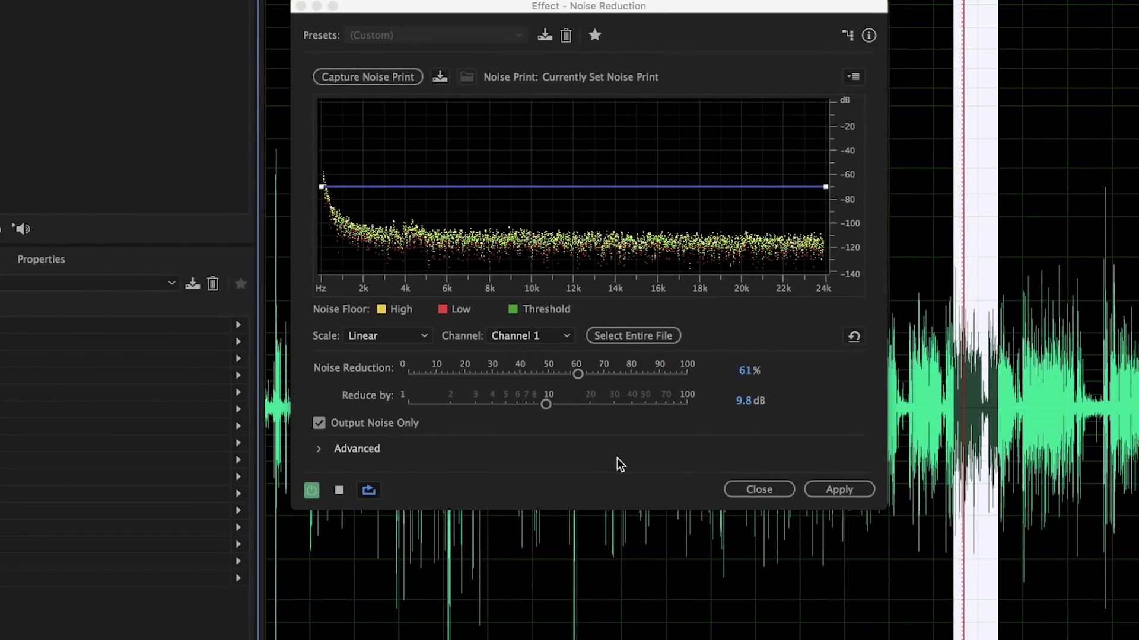
- Turn off Output Noise Only, expand Advanced, and set Spectral Decay Rate to 0%
click(329, 424)
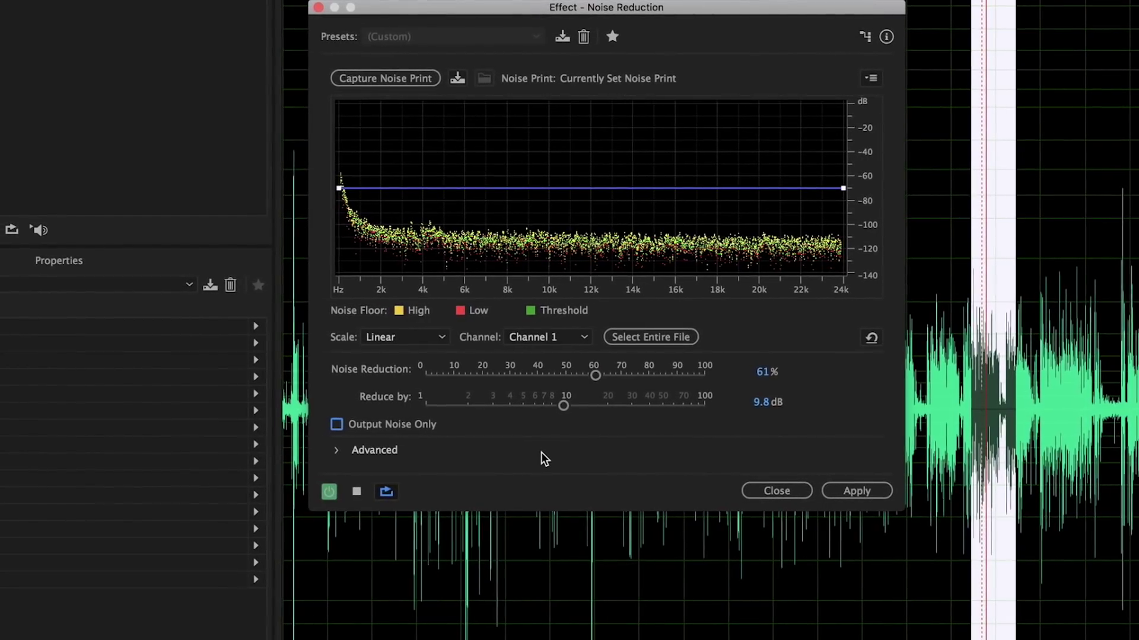
click(335, 450)
drag(451, 474, 570, 475)
drag(380, 483, 546, 475)
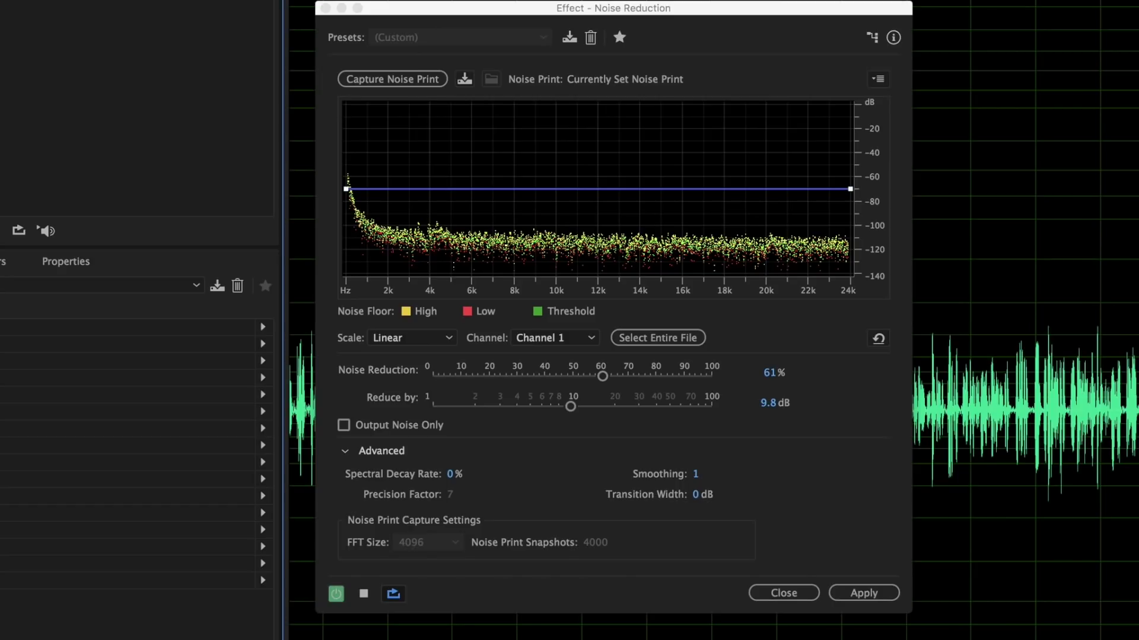
- Restart the preview and compare the processed sound with the bypassed original
key(space)
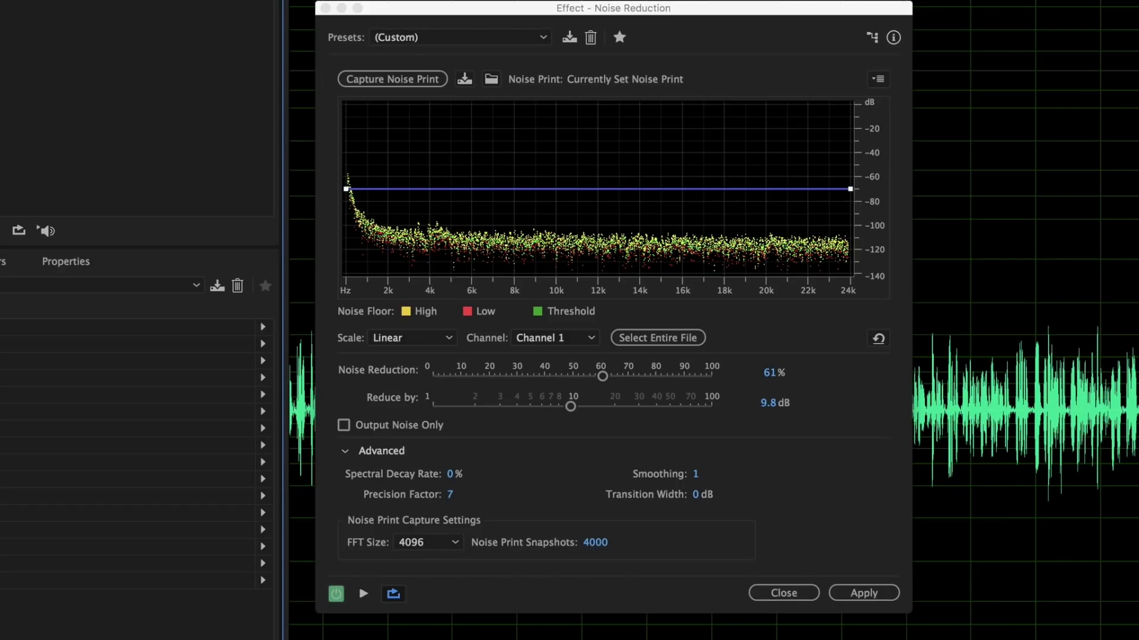
key(space)
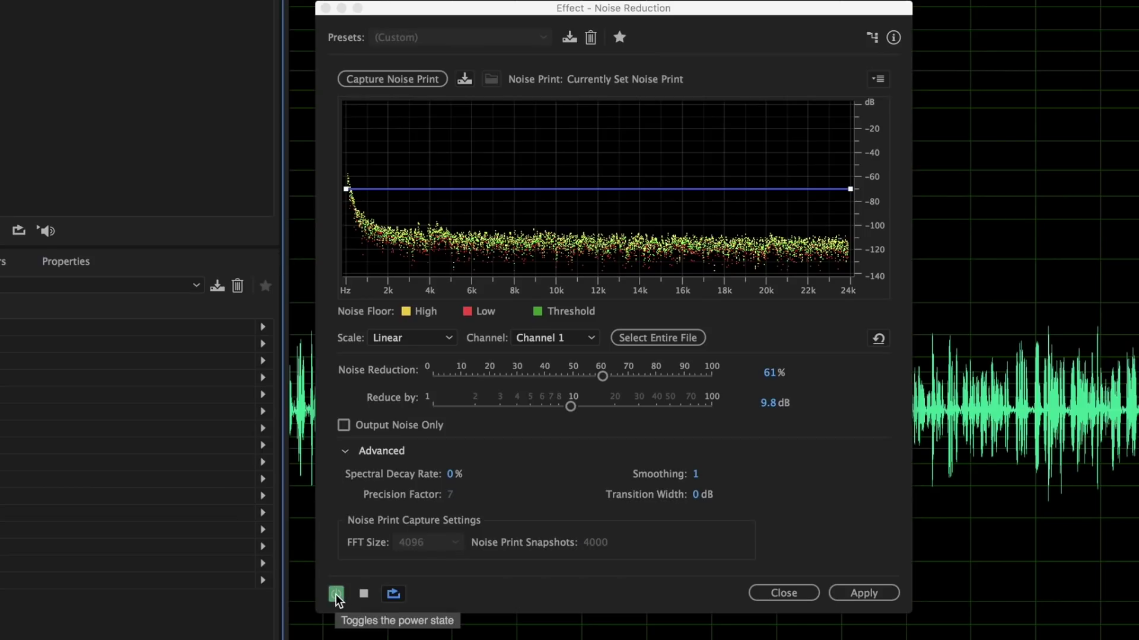
click(336, 594)
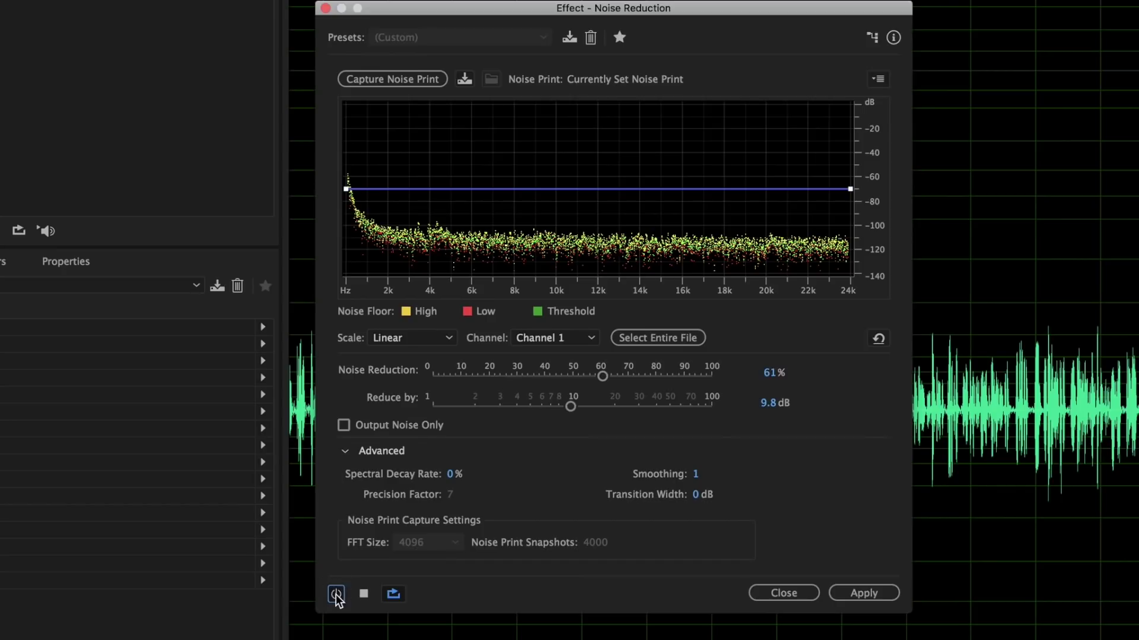
click(336, 594)
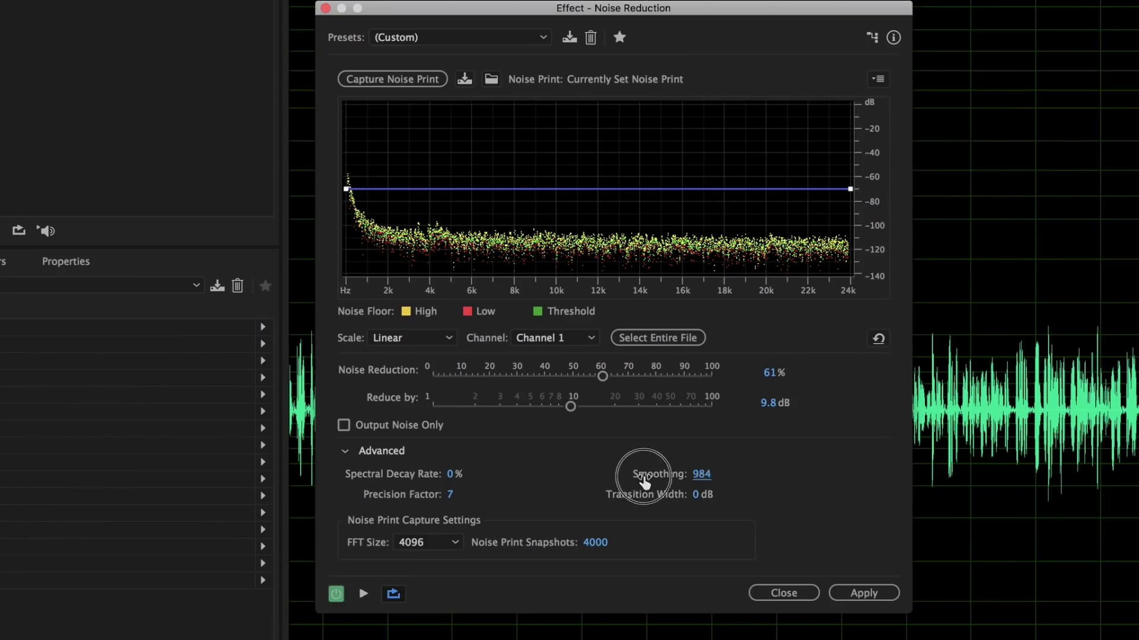
- Lower Smoothing to 975, preview the result, and collapse the advanced settings
drag(696, 476, 583, 481)
drag(708, 476, 786, 474)
key(space)
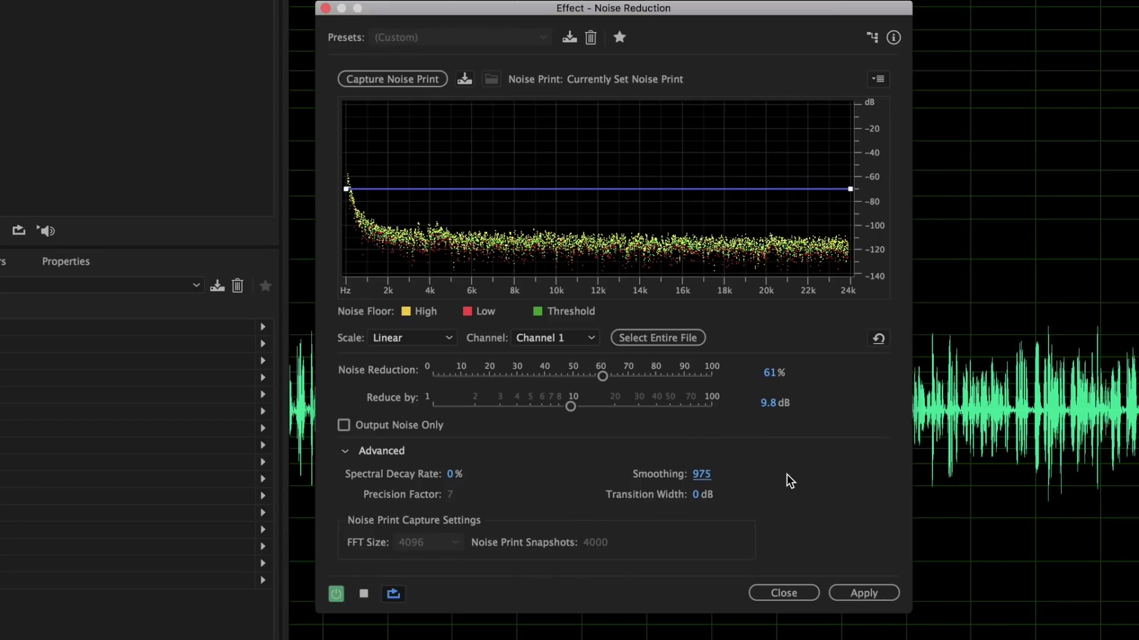
key(space)
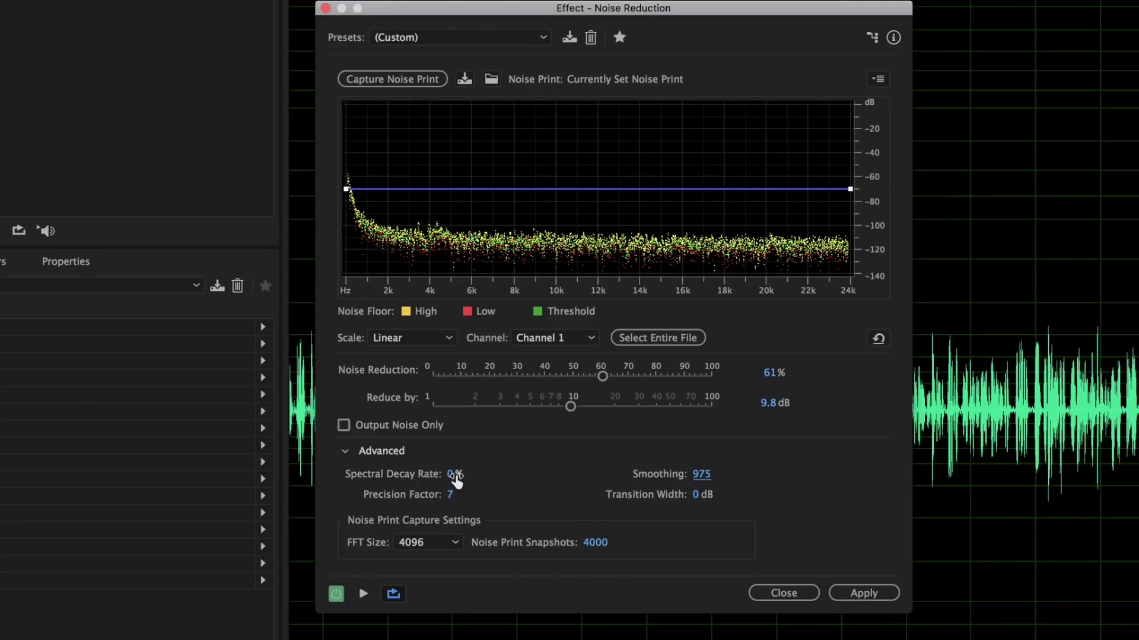
click(347, 452)
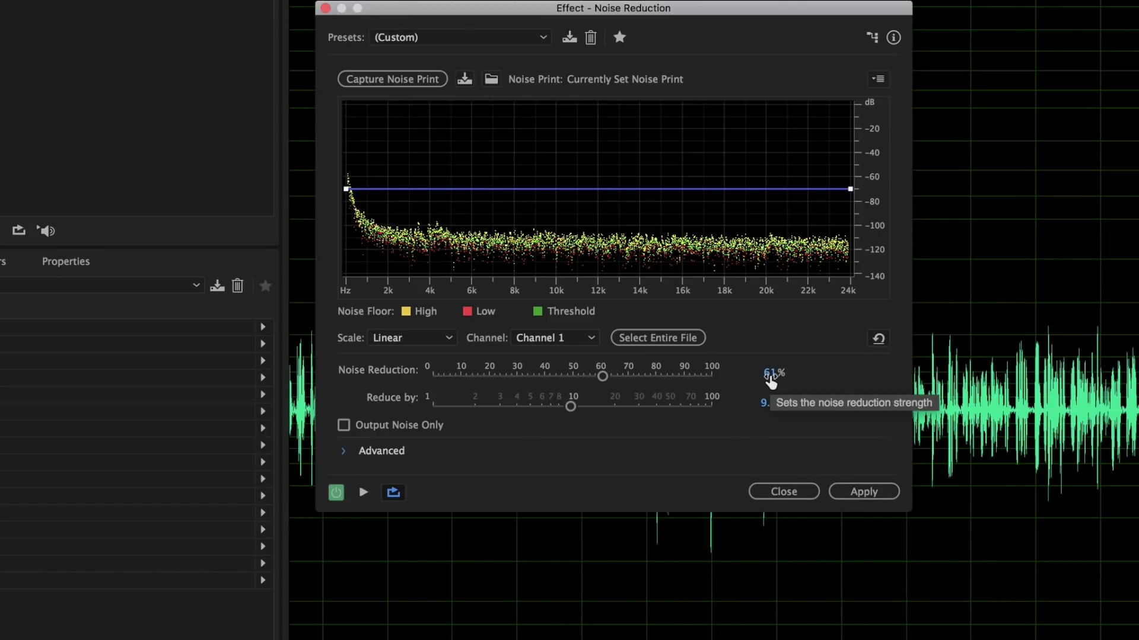
- Raise Noise Reduction to 100% and preview the stronger reduction
drag(770, 381, 997, 415)
key(space)
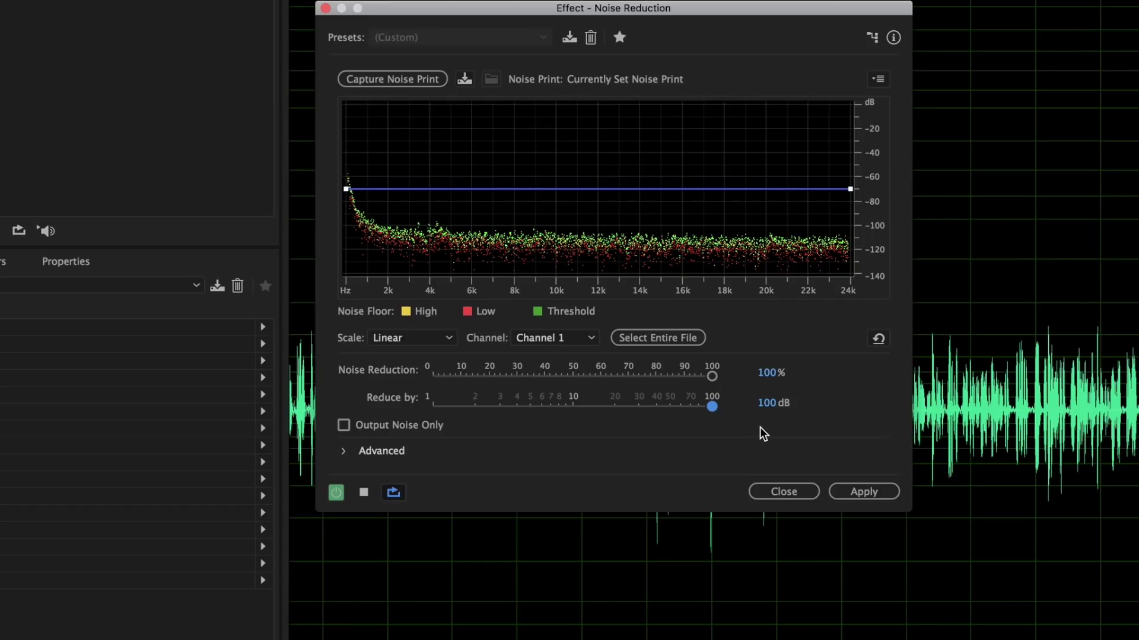
key(space)
key(space)
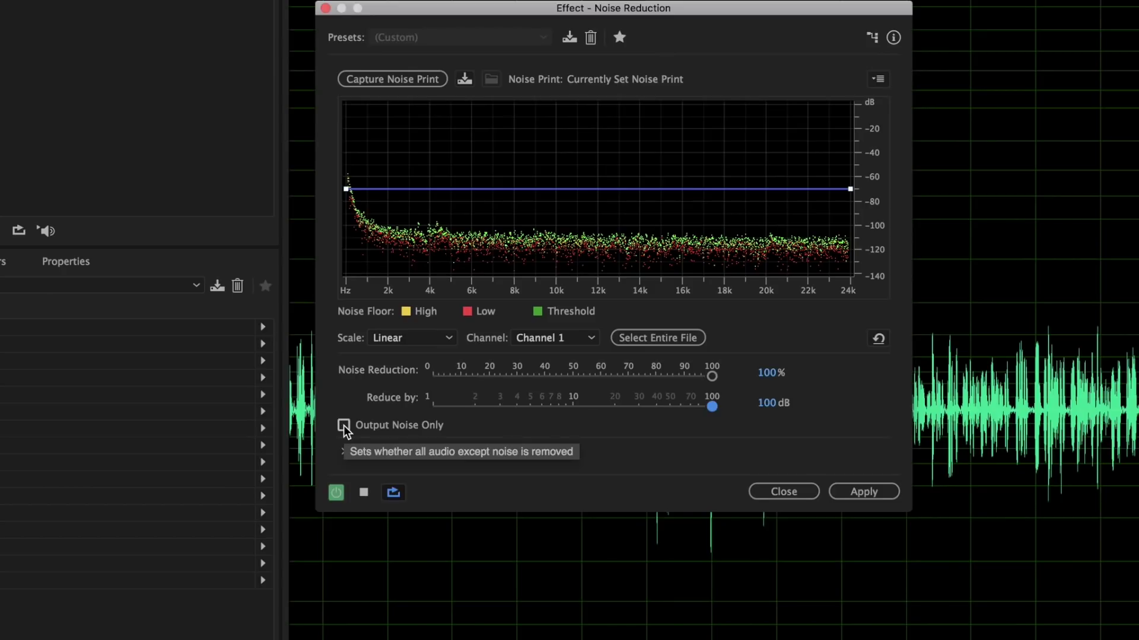
key(space)
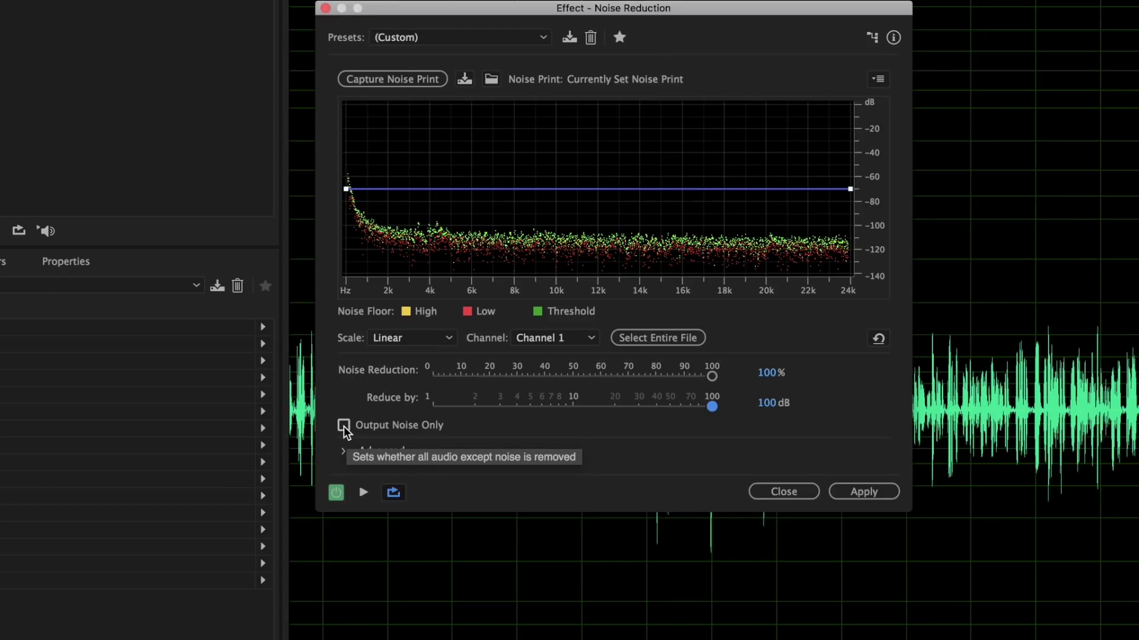
- Enable Output Noise Only, play a later stretch of the interview, and begin lowering Reduce by
click(344, 425)
key(space)
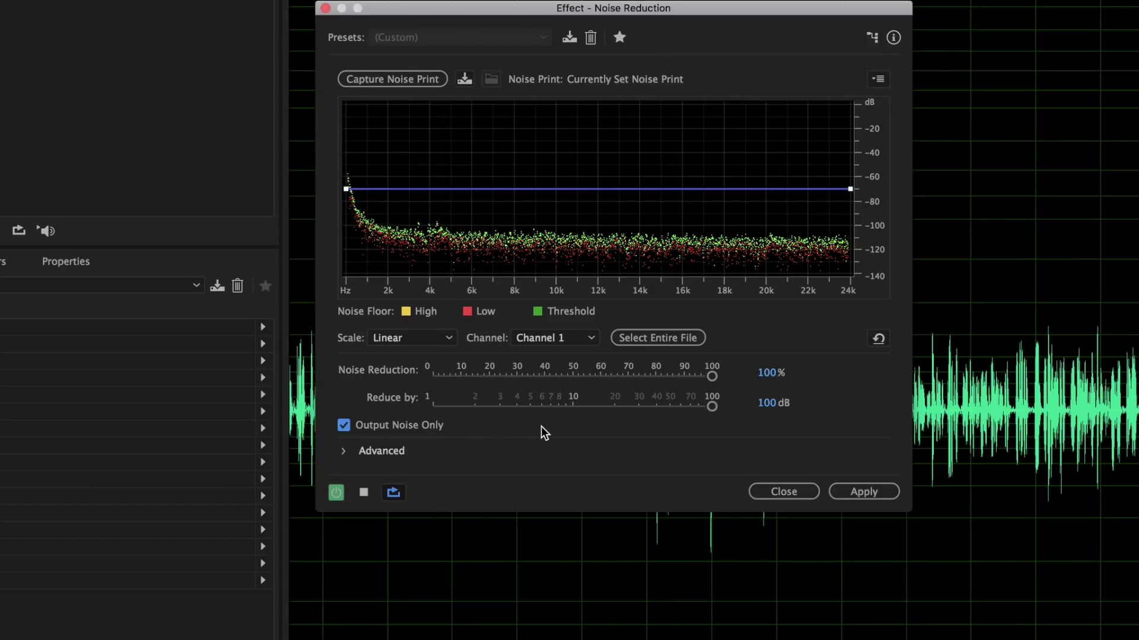
drag(1034, 372, 1138, 373)
key(space)
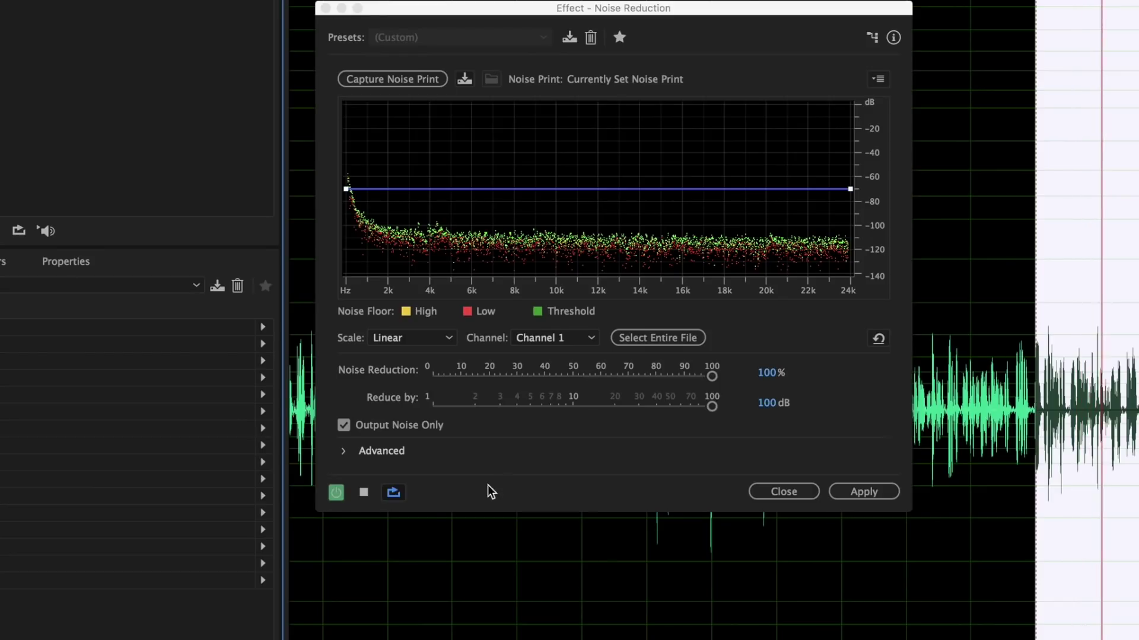
drag(711, 406, 615, 406)
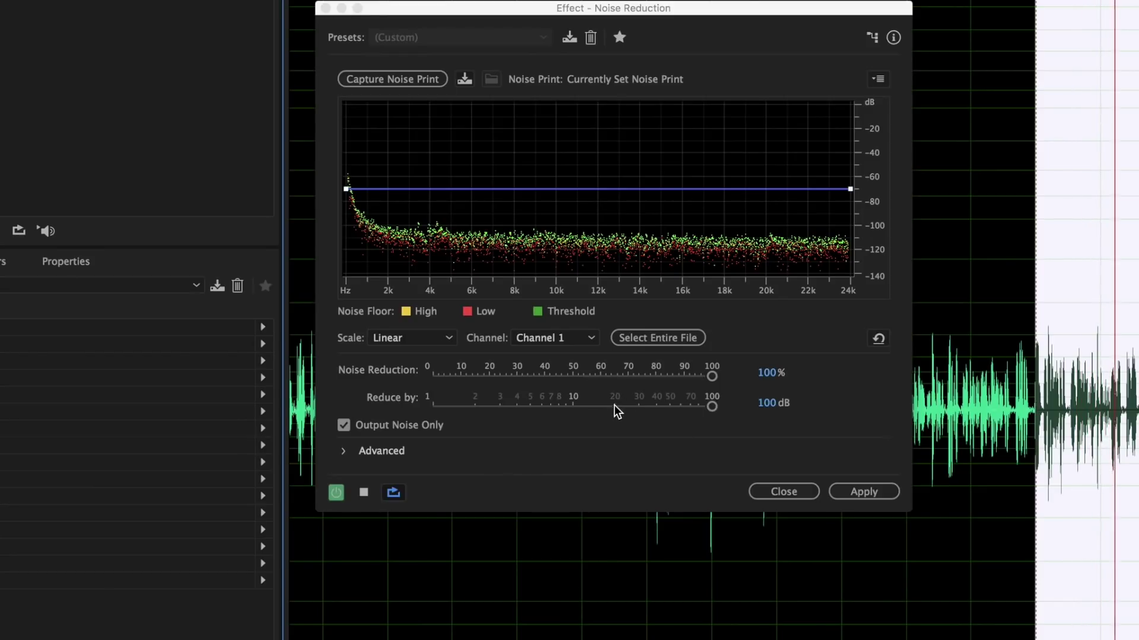
- Keep 100% strength, set Reduce by to 28.5 dB, disable Output Noise Only, and apply to 002_170522.wav
click(655, 374)
drag(656, 373, 716, 372)
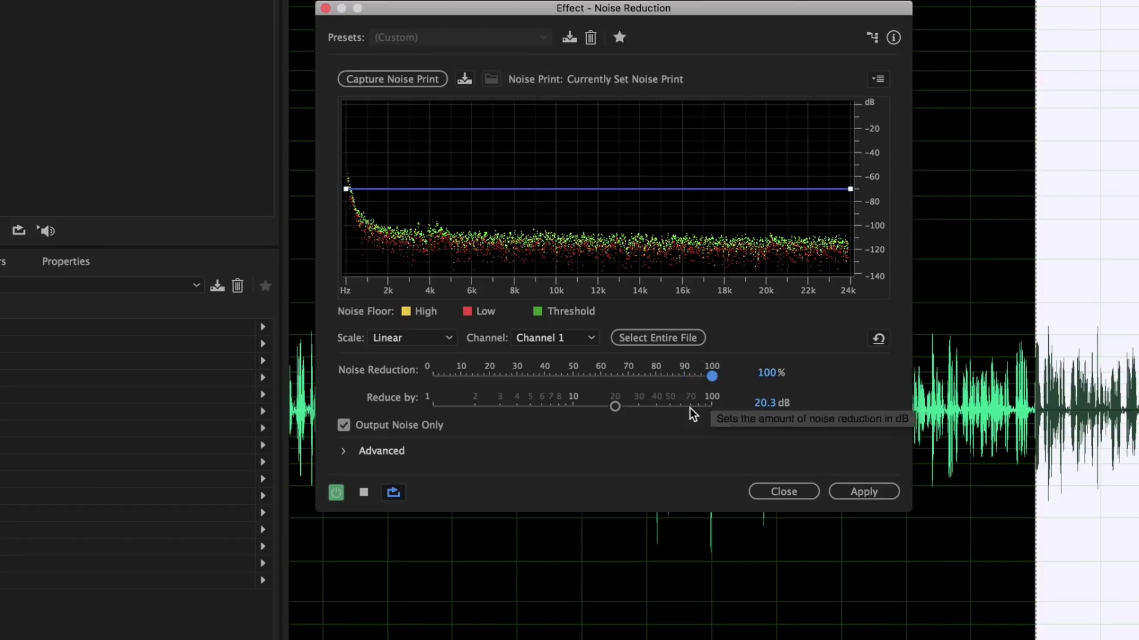
click(578, 406)
drag(579, 407, 635, 407)
click(344, 425)
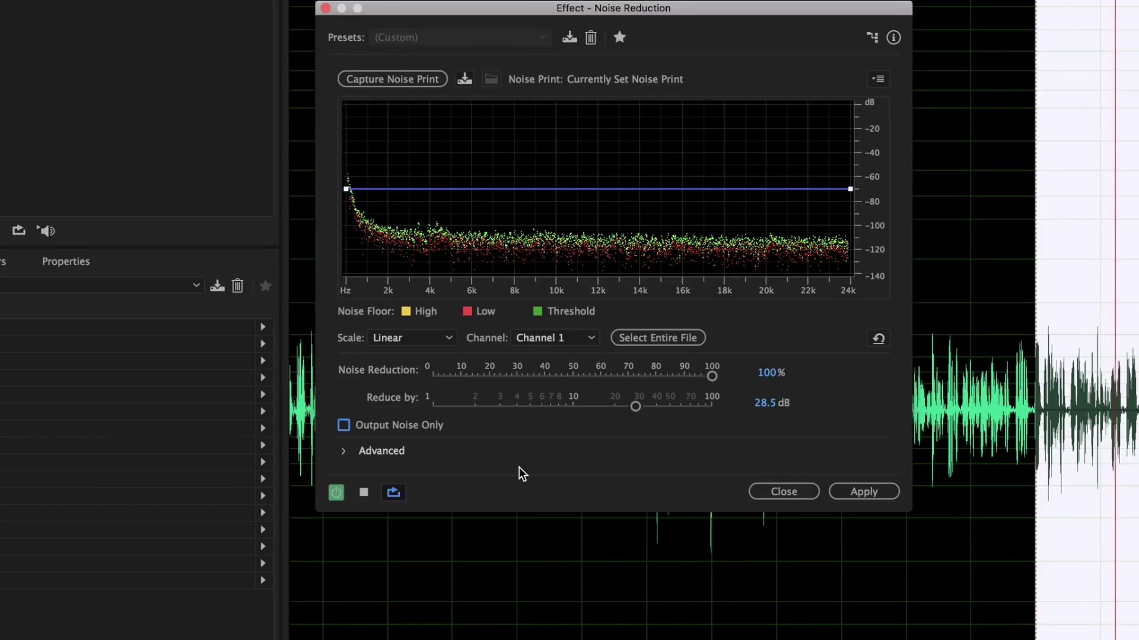
key(space)
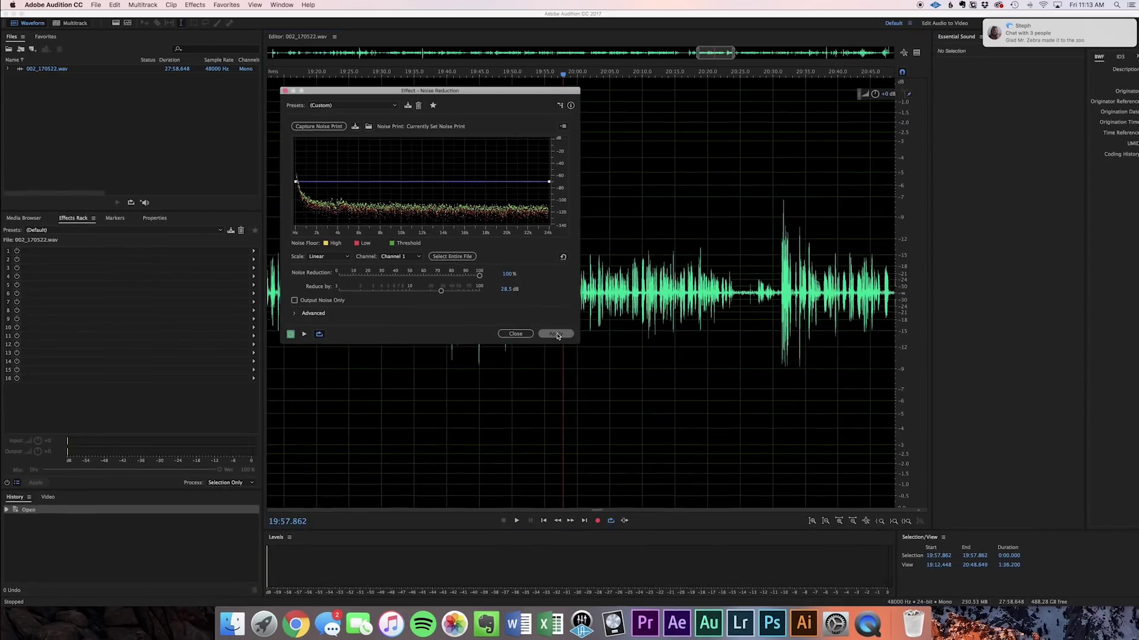
click(859, 491)
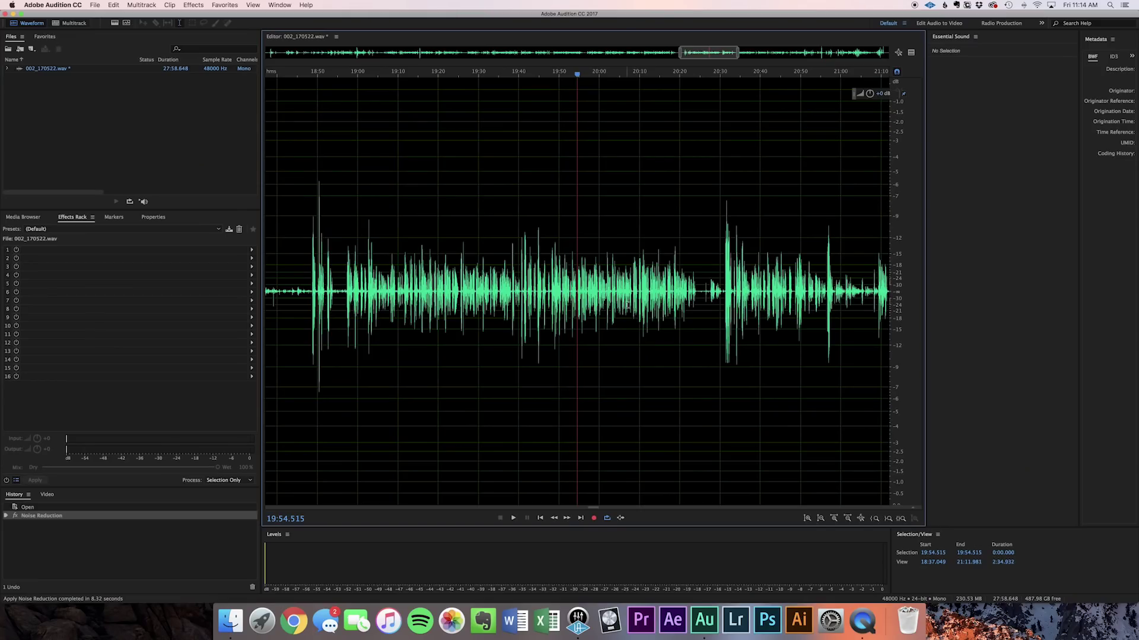
- Insert the Waves C1 gate Stereo plugin into slot 1 of the Effects Rack
click(251, 251)
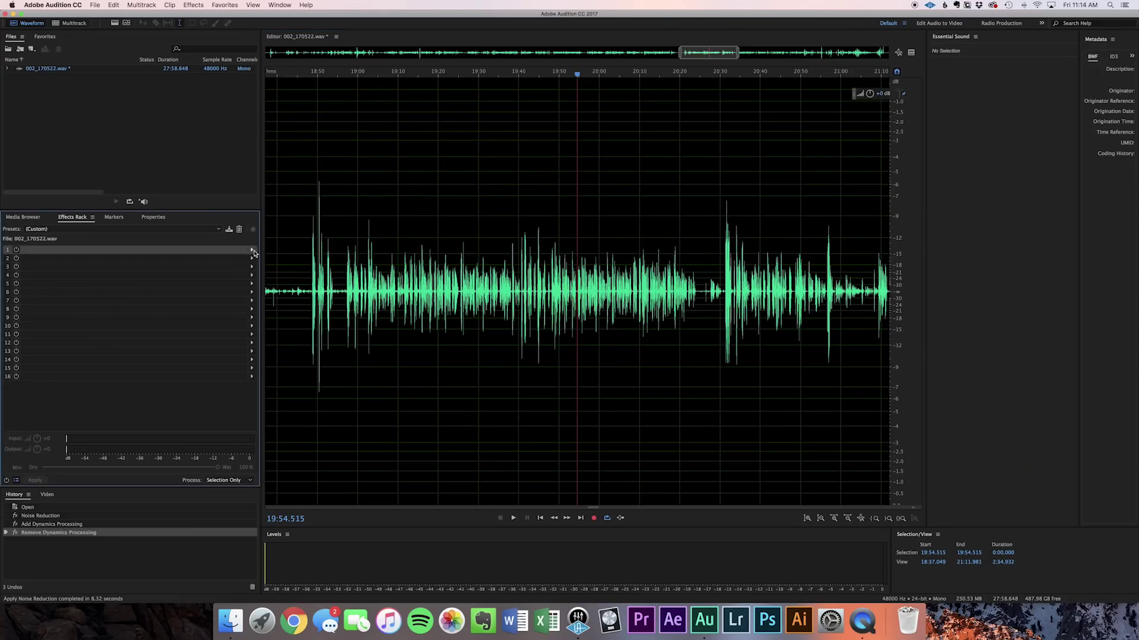
click(249, 251)
mouse_move(298, 372)
key(space)
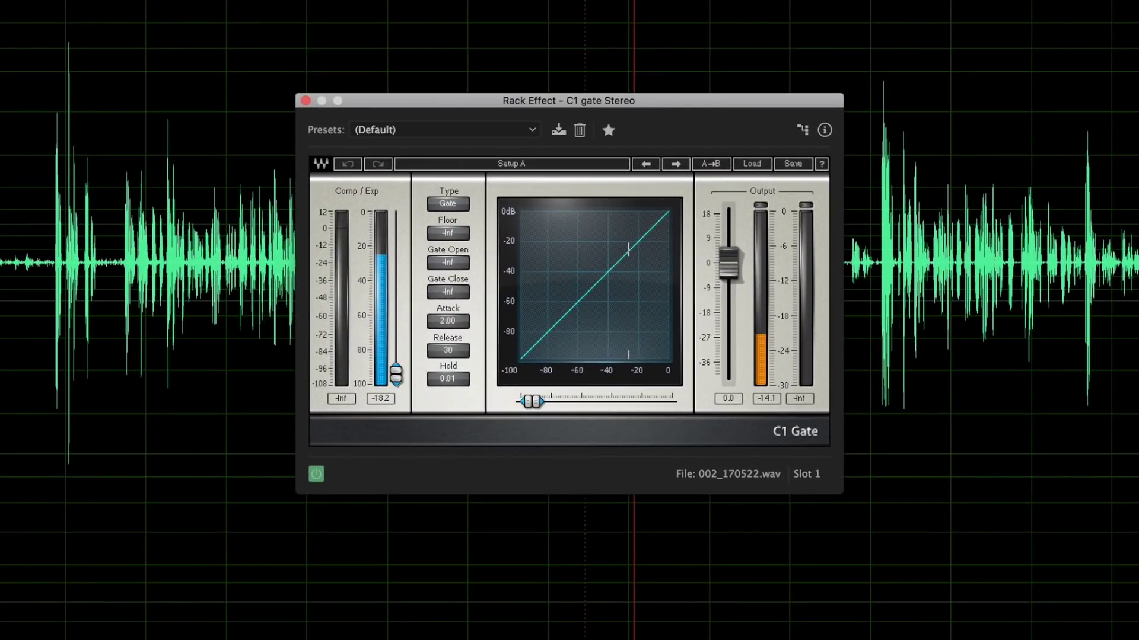
- Drag the C1 Gate threshold slider until Gate Open and Close both read -54.2 dB
drag(537, 402, 606, 402)
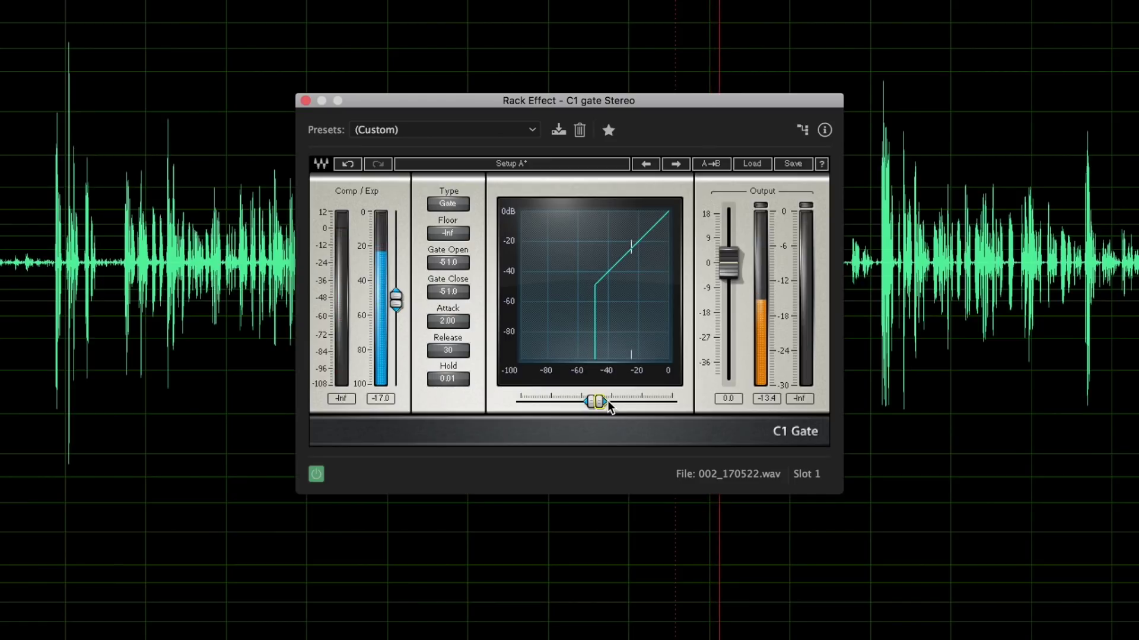
drag(607, 401, 596, 402)
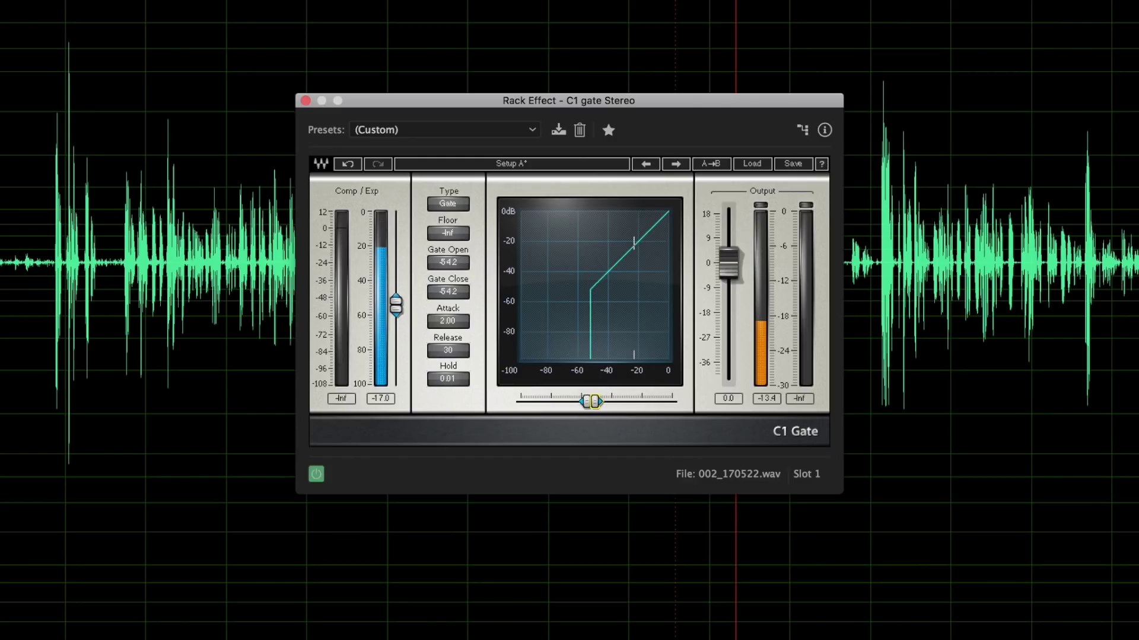